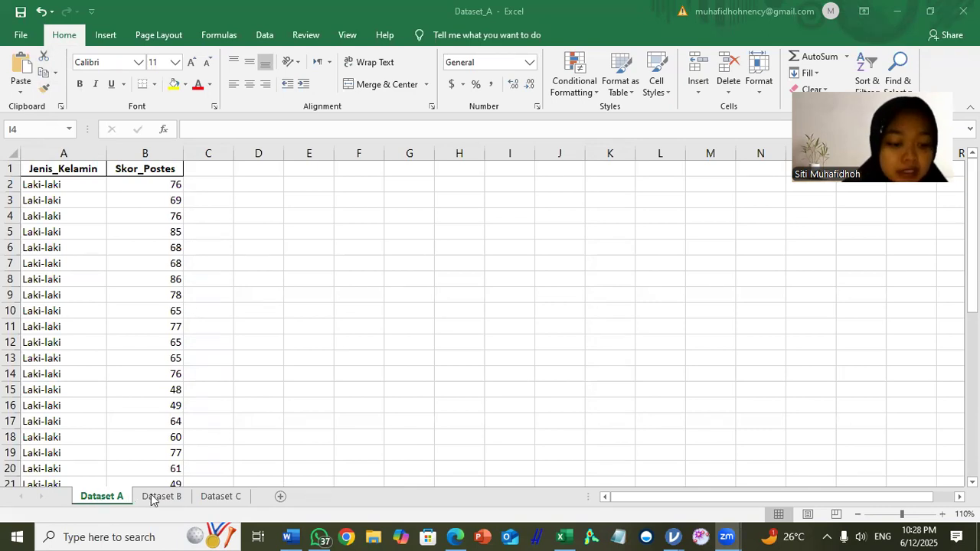
Step: Examine the gender, post-test score and score category data on the Dataset A, Dataset B and Dataset C sheets
left_click(217, 499)
left_click(101, 498)
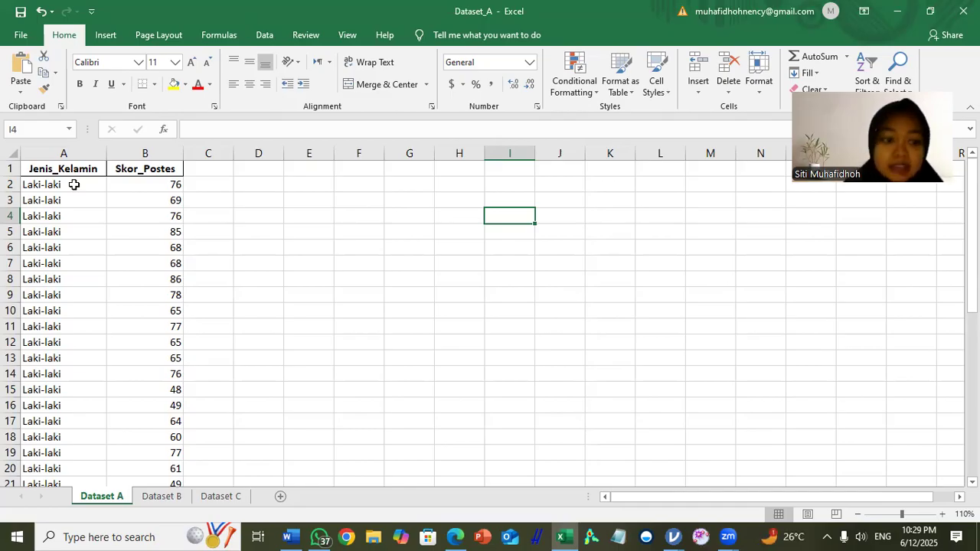
scroll(104, 273, "down", 5)
scroll(104, 273, "up", 5)
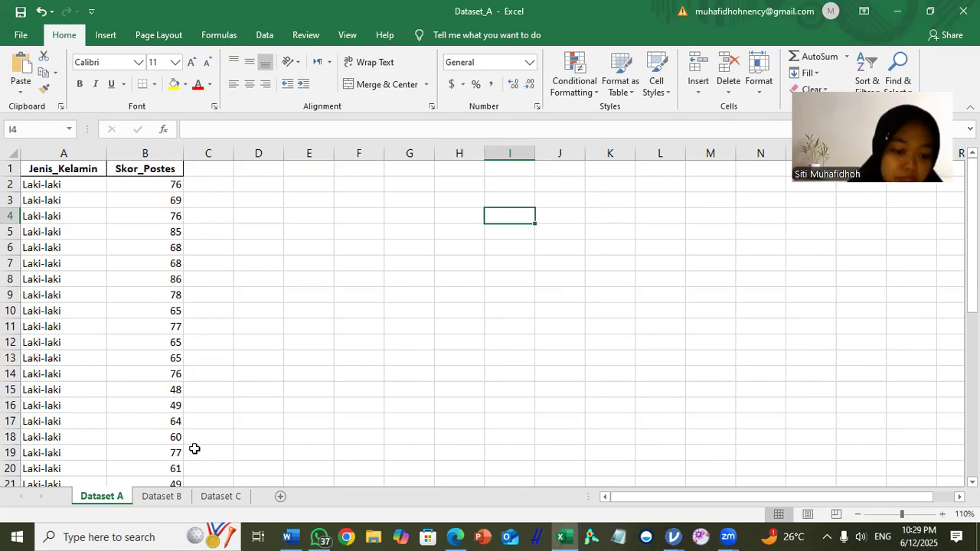
left_click(162, 497)
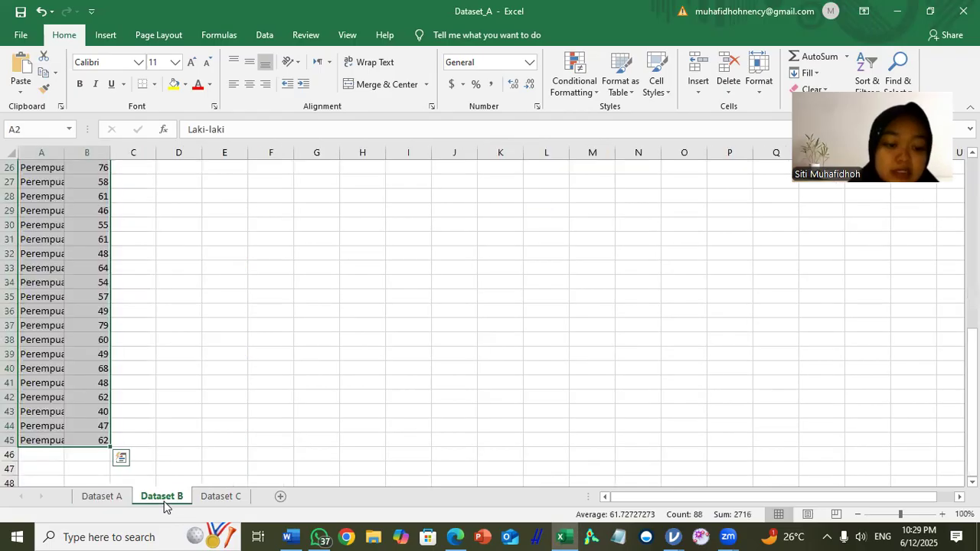
left_click(189, 388)
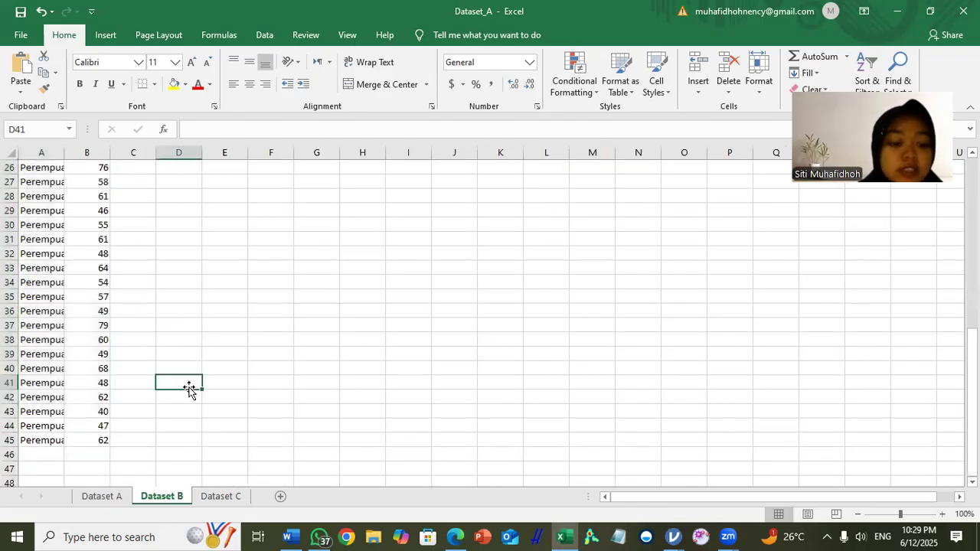
scroll(189, 388, "up", 8)
scroll(189, 388, "down", 3)
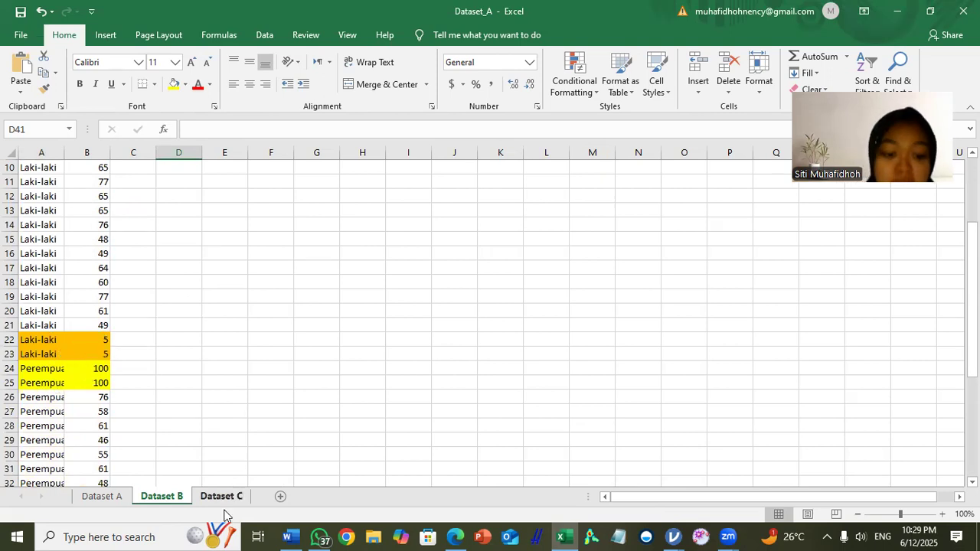
left_click(224, 497)
scroll(180, 329, "up", 7)
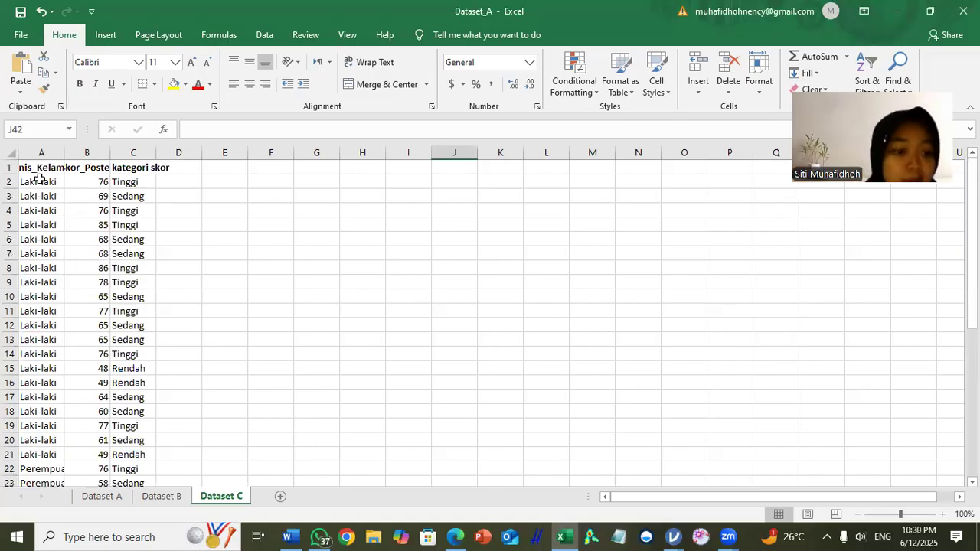
scroll(39, 182, "down", 1)
scroll(40, 182, "up", 1)
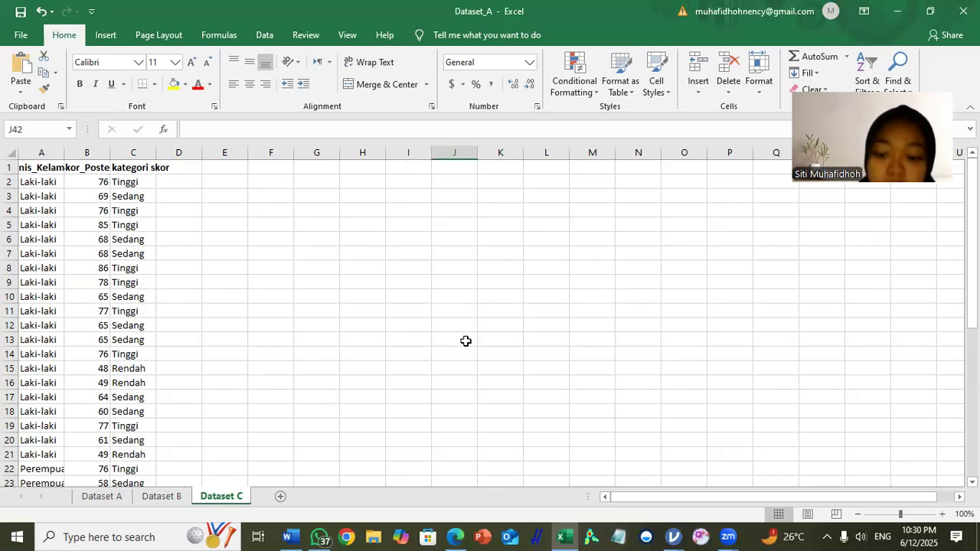
Step: Switch to the dataset A window in jamovi and start an Independent Samples T-Test
mouse_move(675, 535)
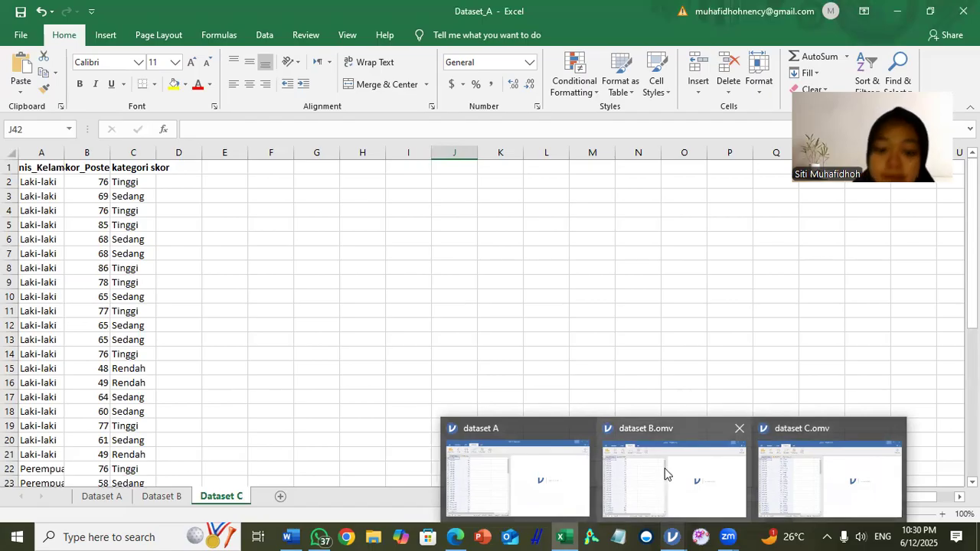
left_click(558, 481)
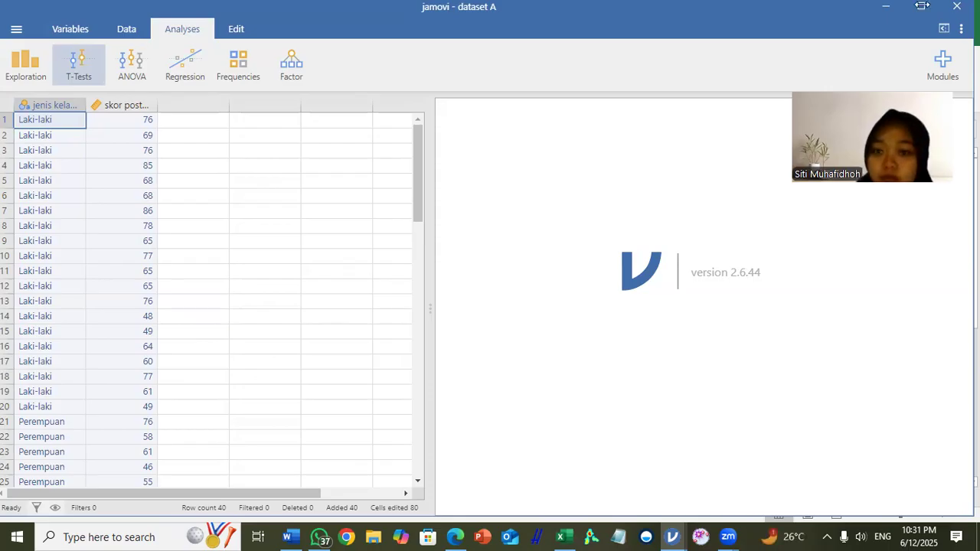
left_click(218, 171)
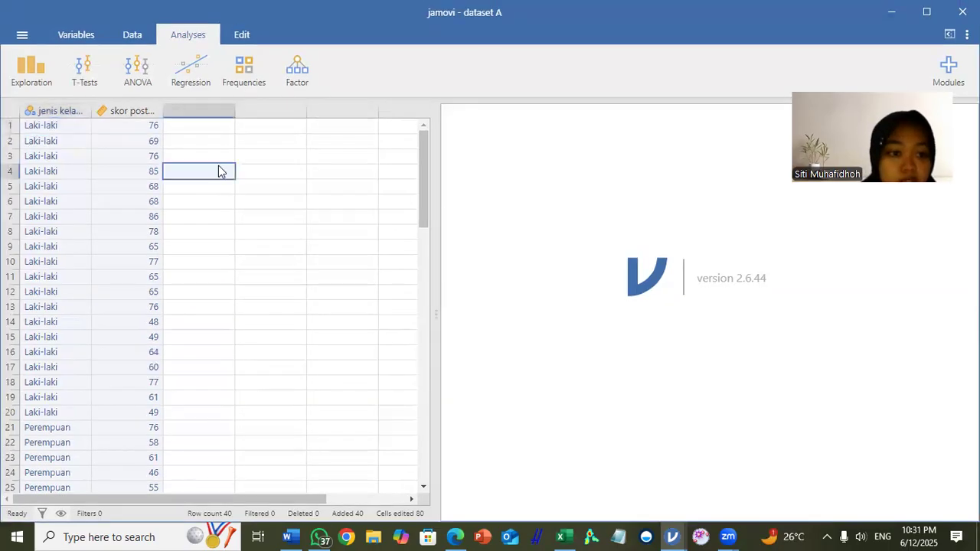
left_click(81, 87)
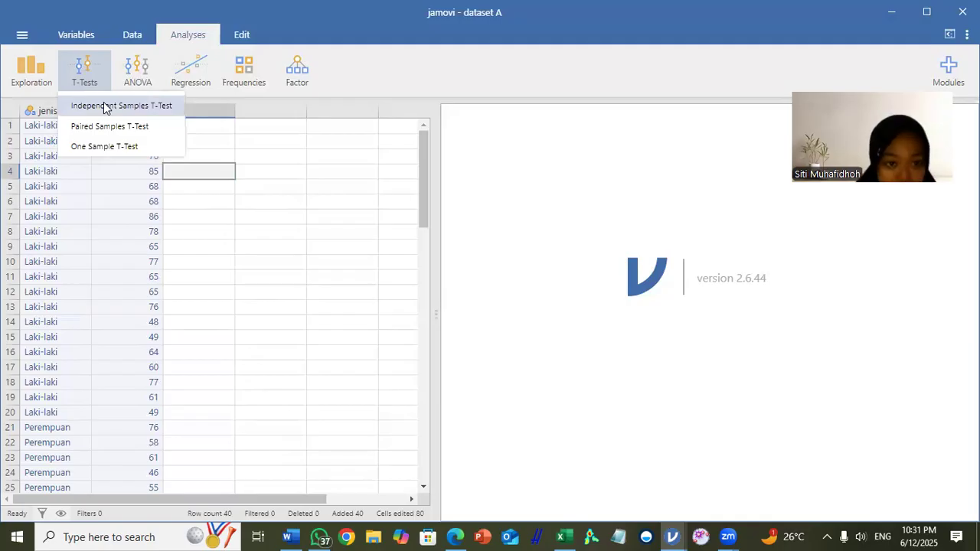
left_click(104, 107)
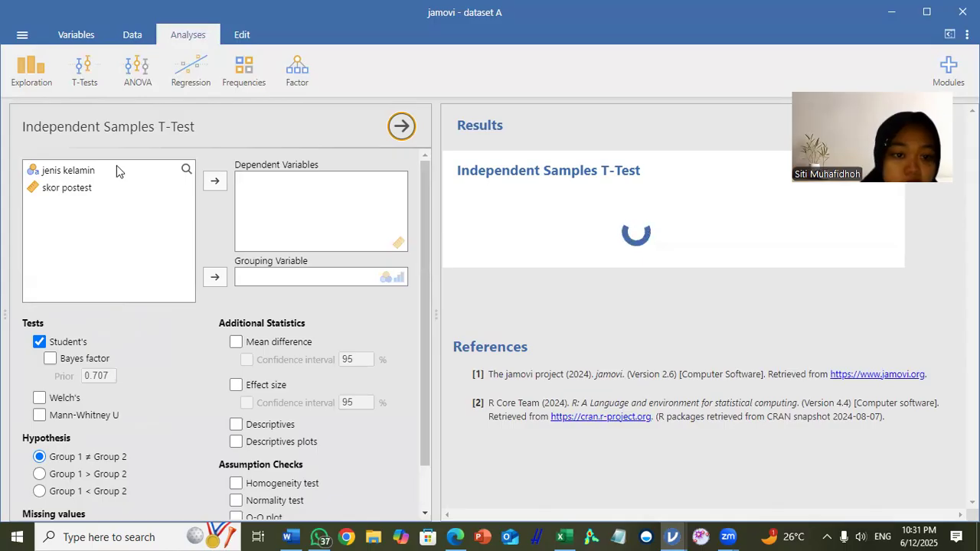
Step: Assign skor postest as the dependent variable and jenis kelamin as the grouping variable of the t-test
left_click(60, 189)
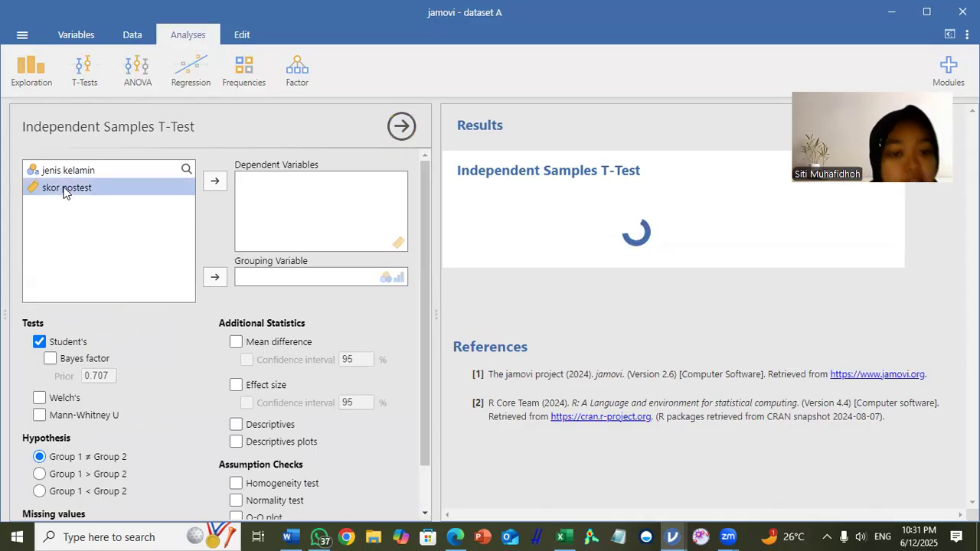
left_click(213, 182)
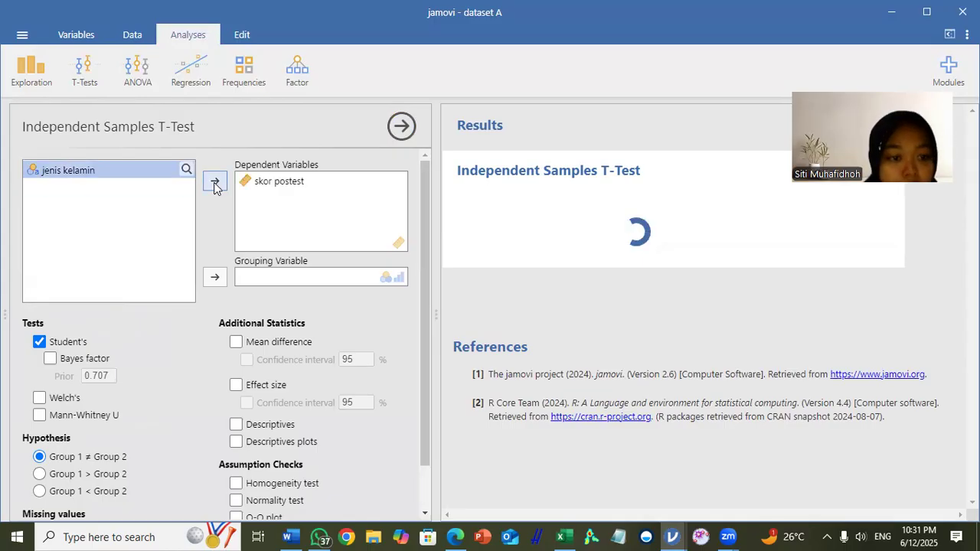
left_click(217, 281)
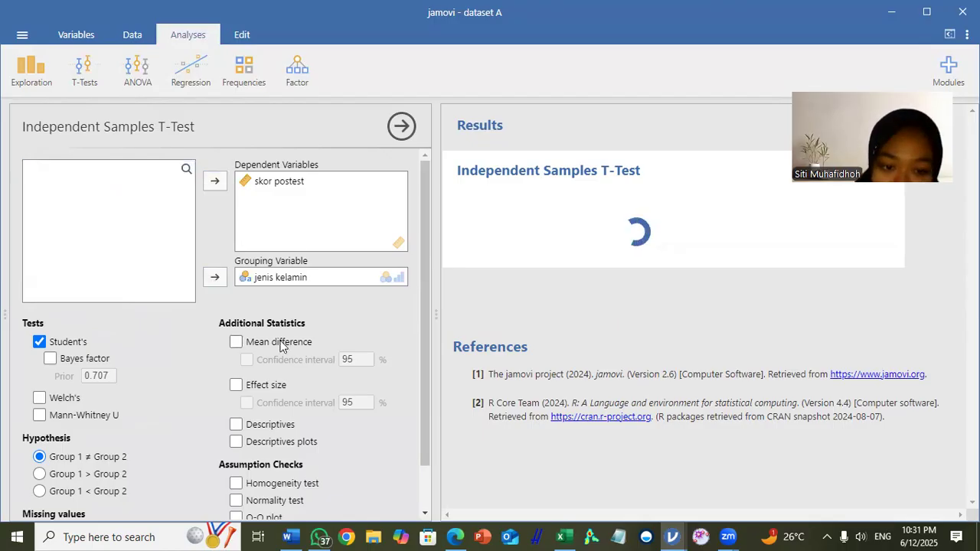
Step: Enable the homogeneity test, normality test and Q-Q plot as assumption checks for the t-test
scroll(281, 346, "down", 1)
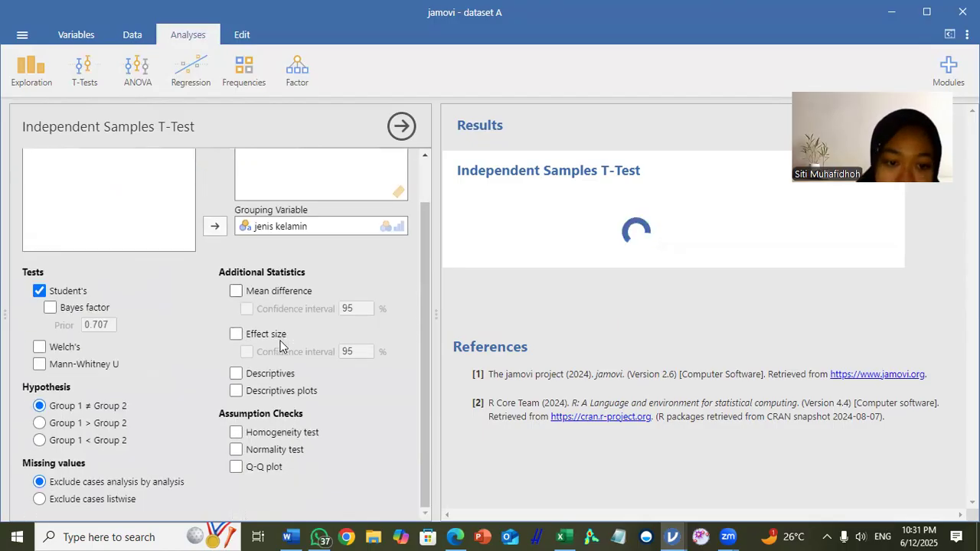
left_click(236, 433)
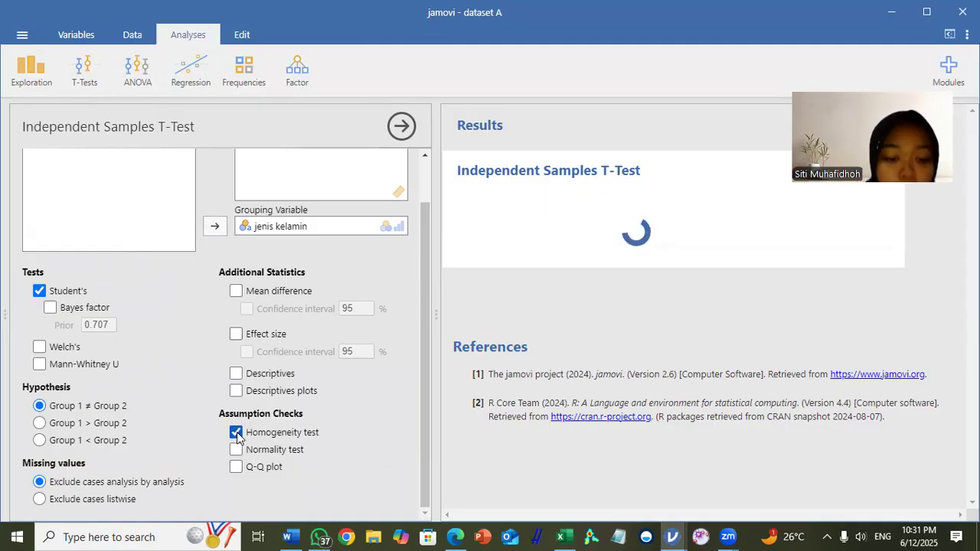
left_click(236, 449)
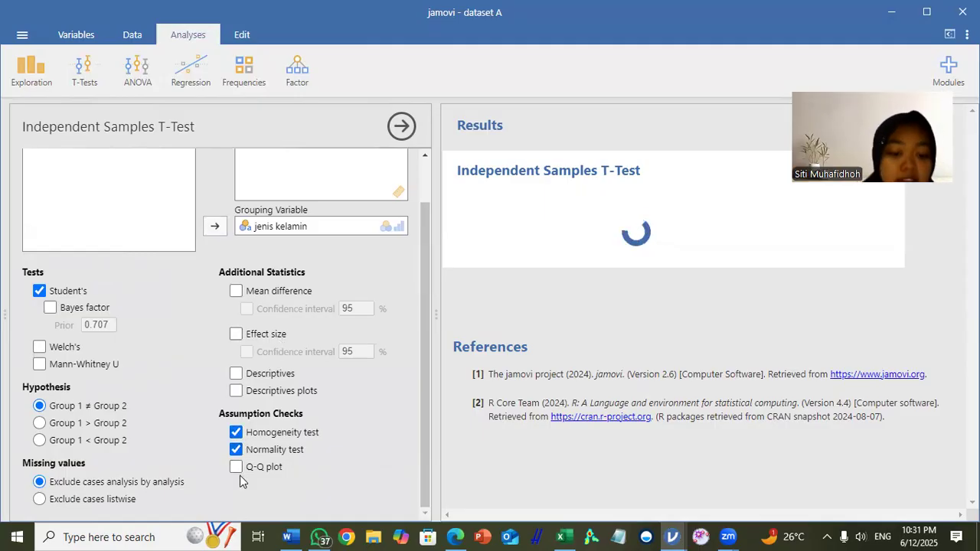
left_click(236, 466)
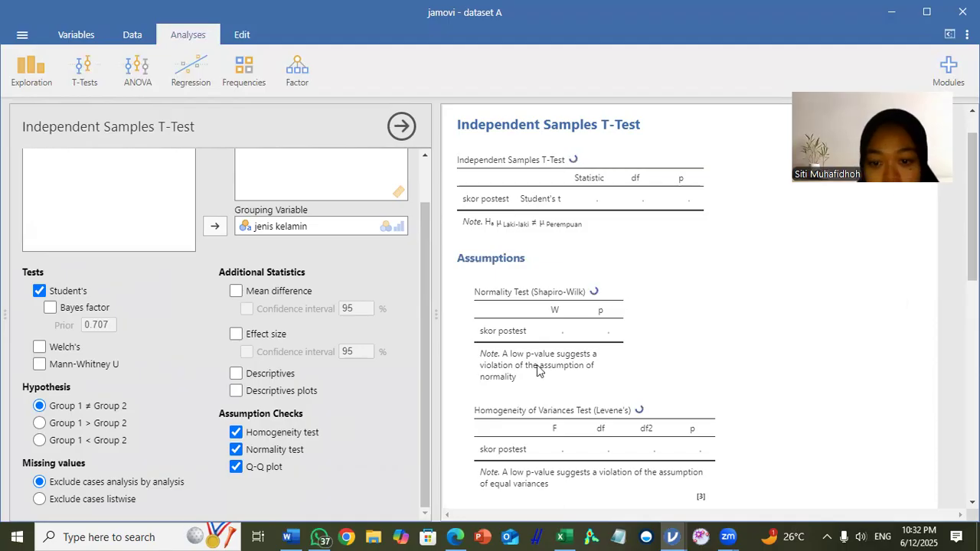
Step: Examine the t-test results, including the Shapiro-Wilk normality test, Levene's homogeneity test and the Q-Q plot of skor postest
scroll(573, 363, "down", 1)
scroll(572, 370, "down", 2)
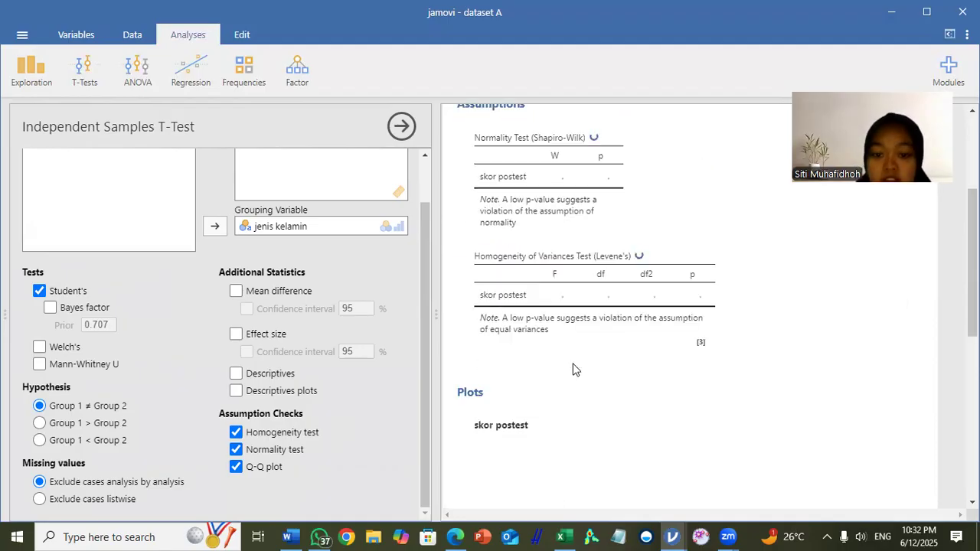
scroll(572, 369, "up", 2)
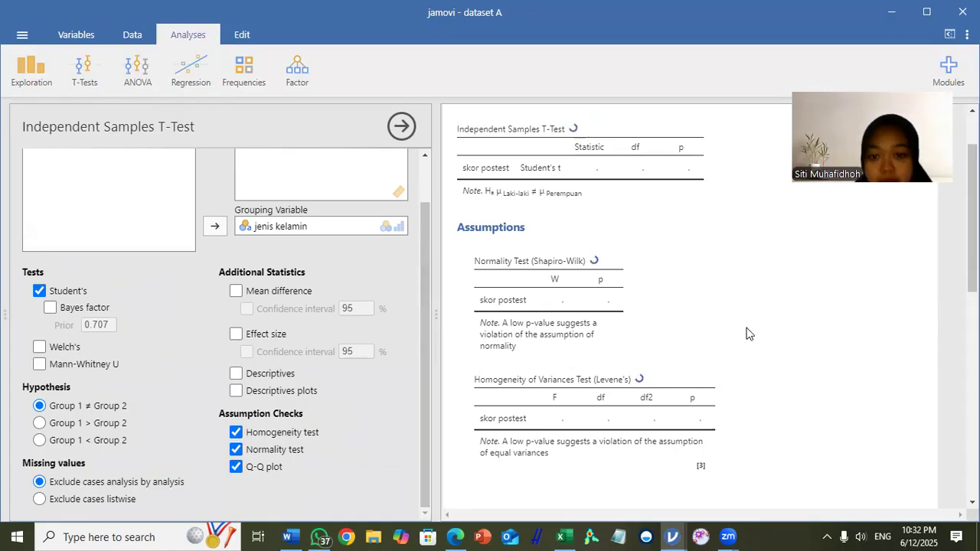
scroll(484, 276, "down", 1)
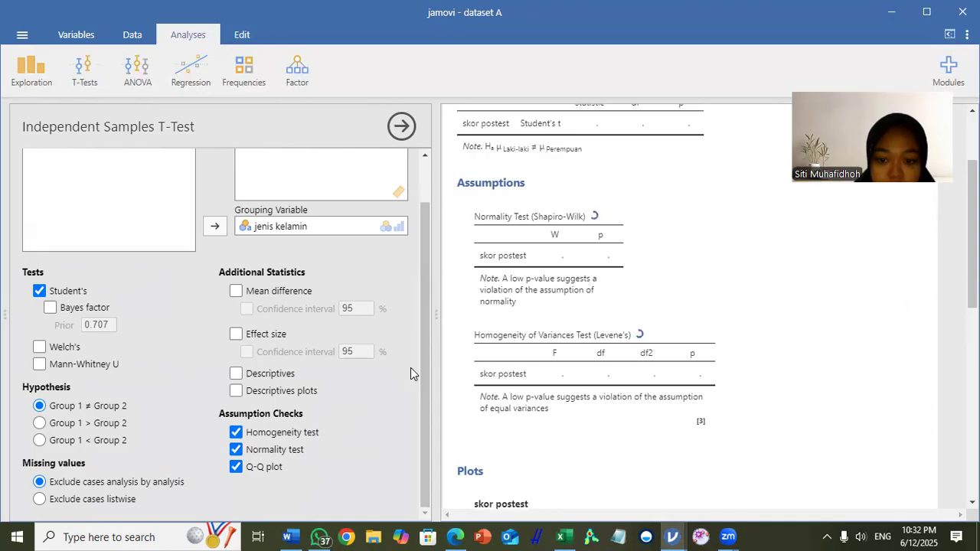
scroll(583, 369, "down", 1)
scroll(585, 370, "down", 1)
scroll(586, 369, "up", 2)
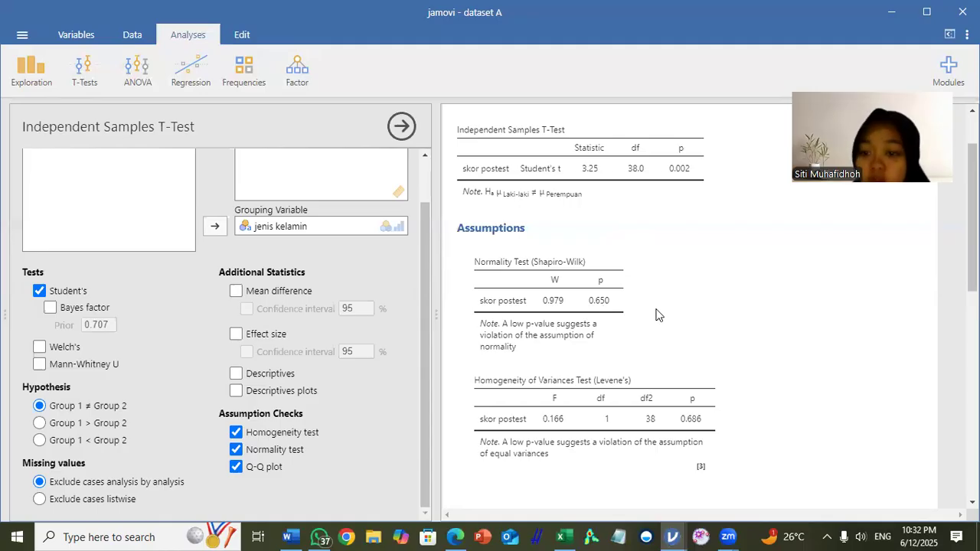
scroll(656, 315, "down", 1)
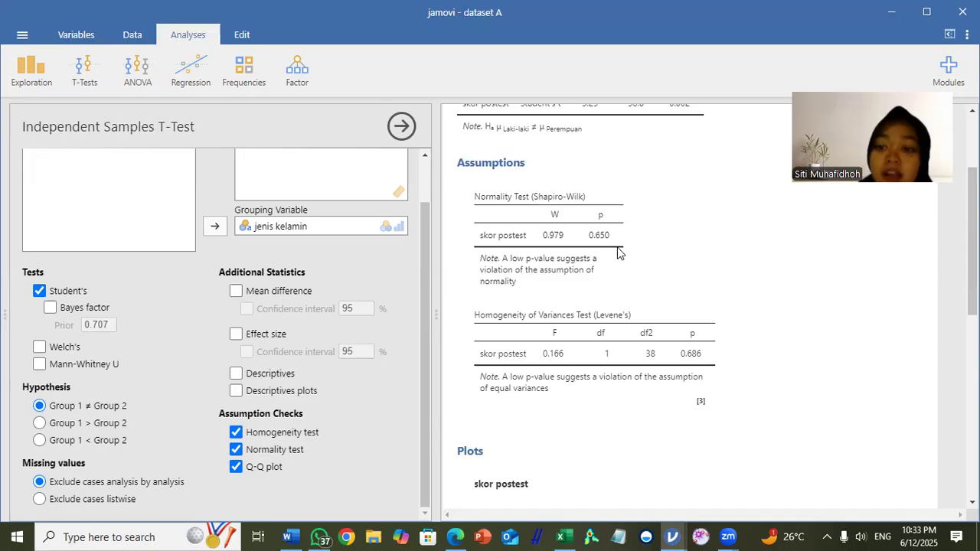
scroll(595, 312, "down", 3)
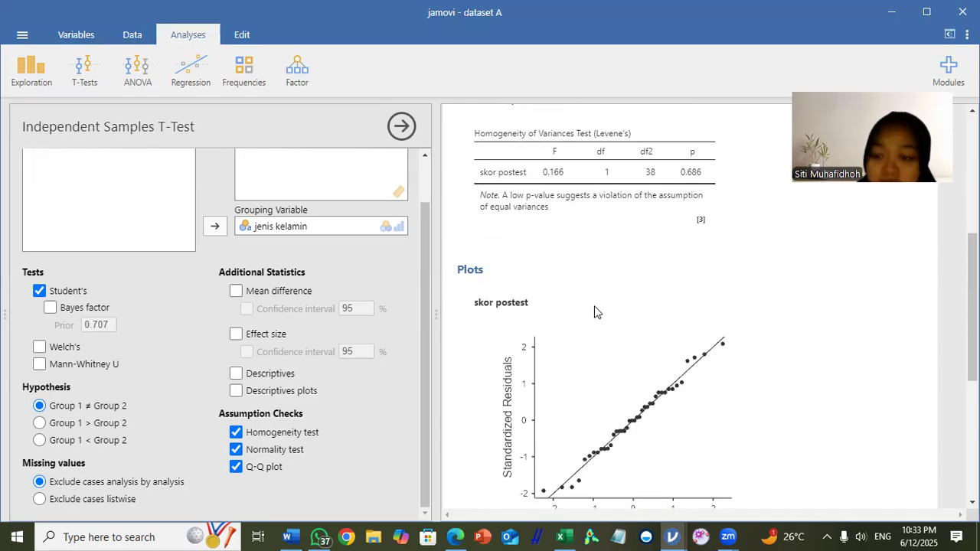
scroll(640, 312, "up", 3)
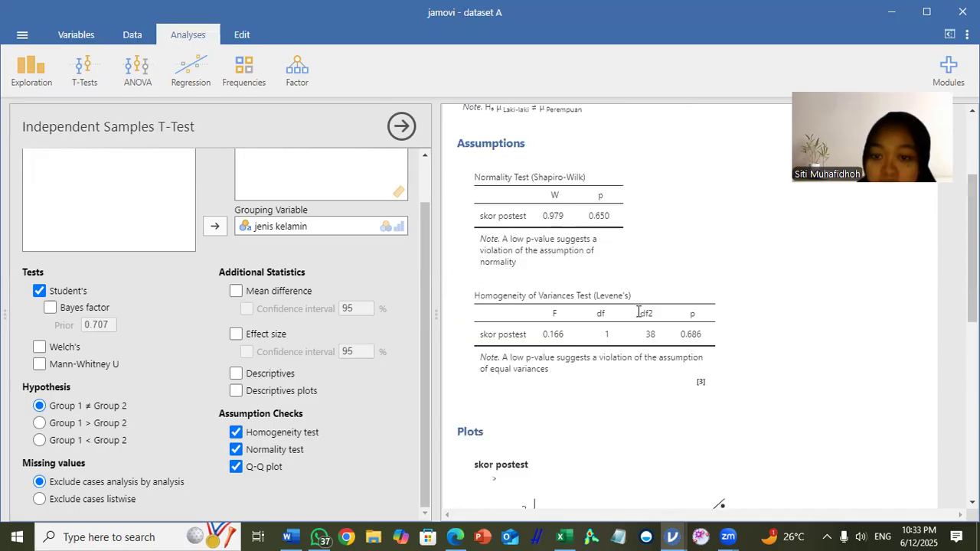
scroll(626, 367, "down", 3)
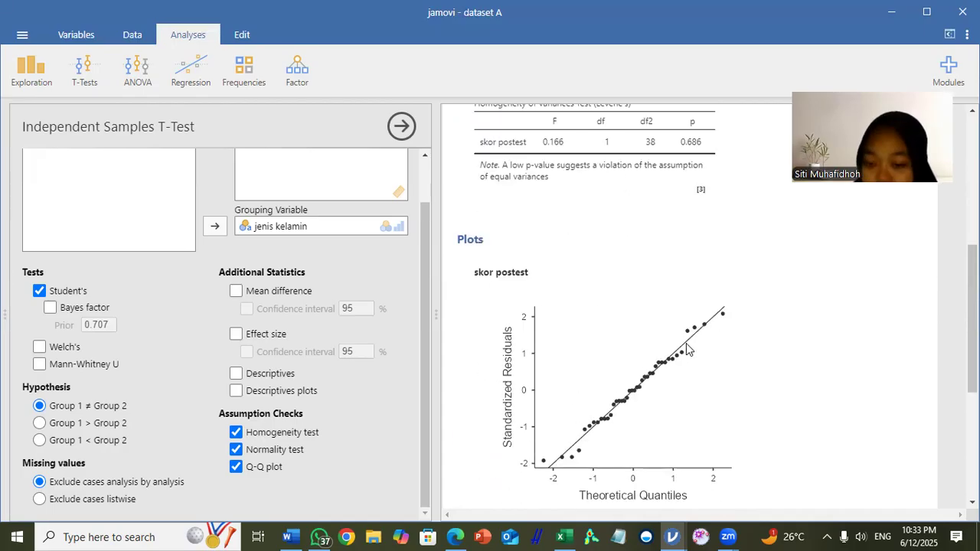
scroll(687, 348, "up", 1)
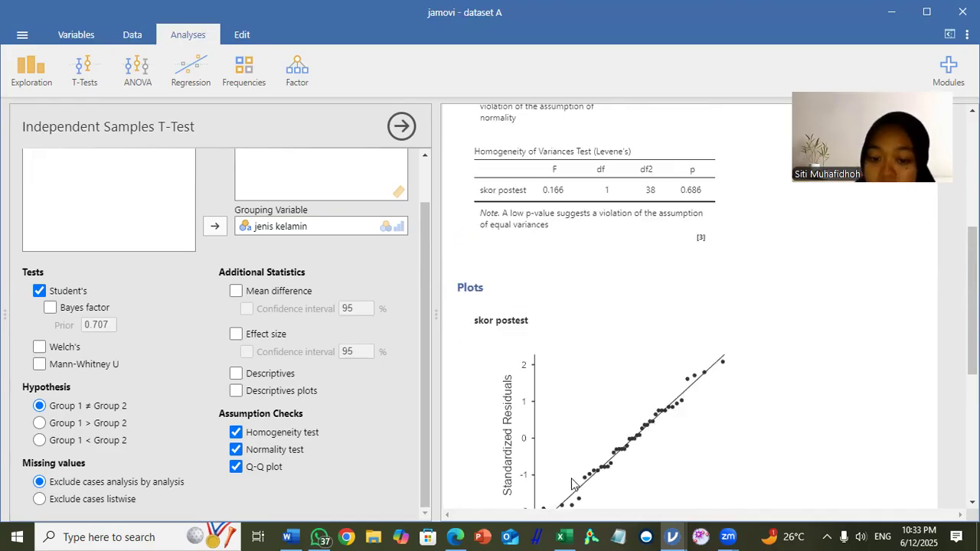
scroll(747, 356, "up", 2)
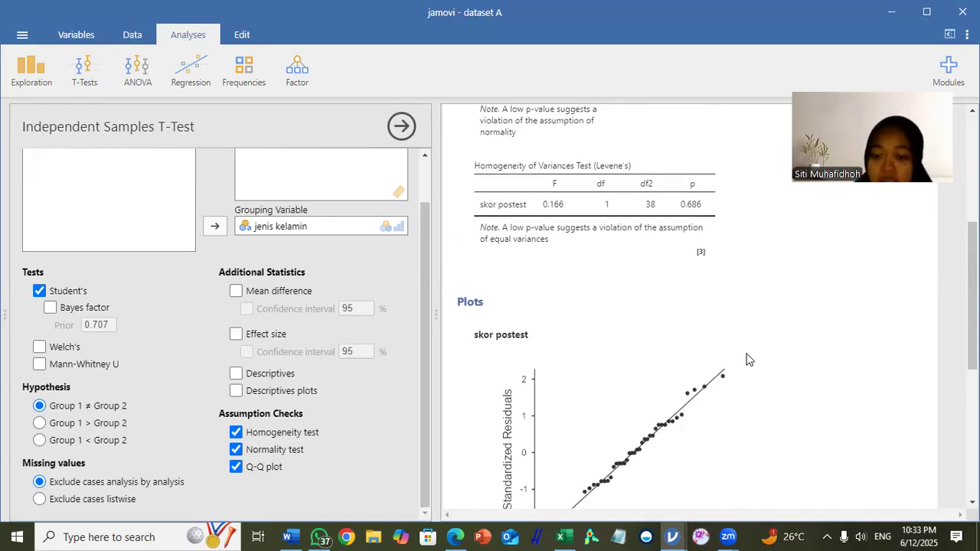
scroll(748, 360, "up", 2)
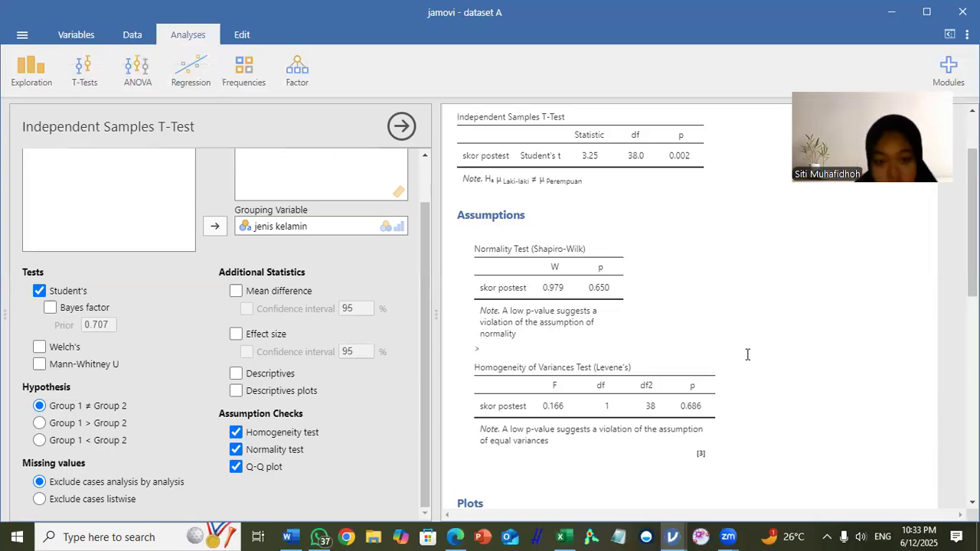
scroll(528, 300, "up", 2)
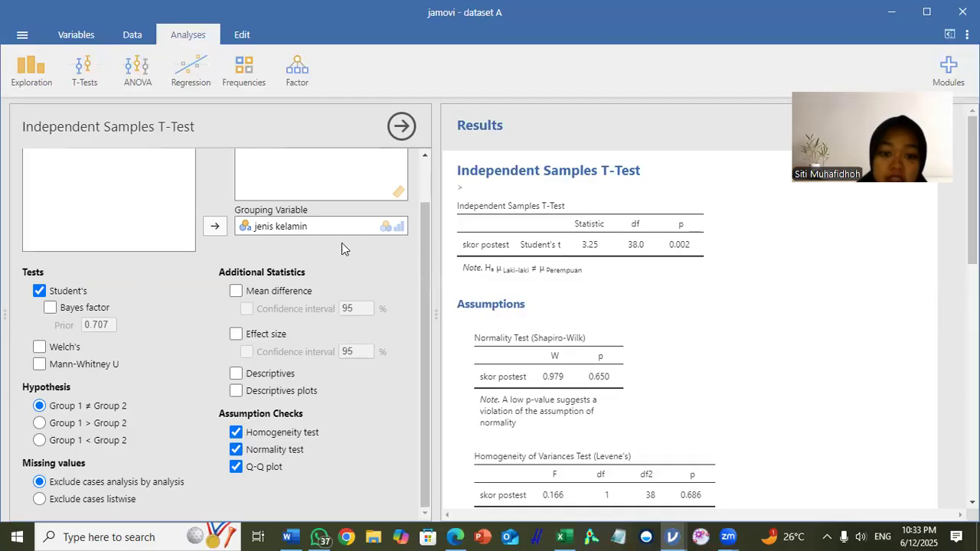
Step: Add effect size, descriptives and descriptives plots to the t-test output
left_click(235, 333)
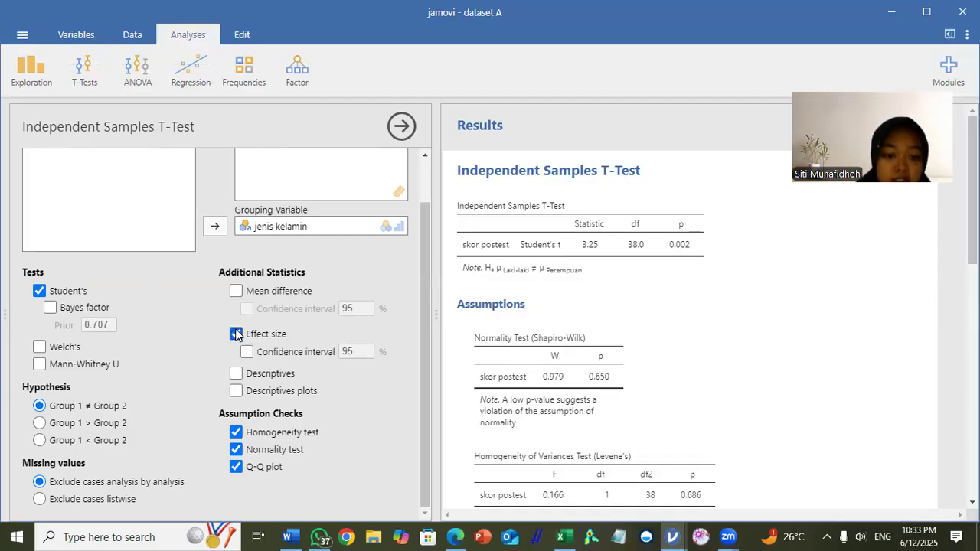
left_click(236, 374)
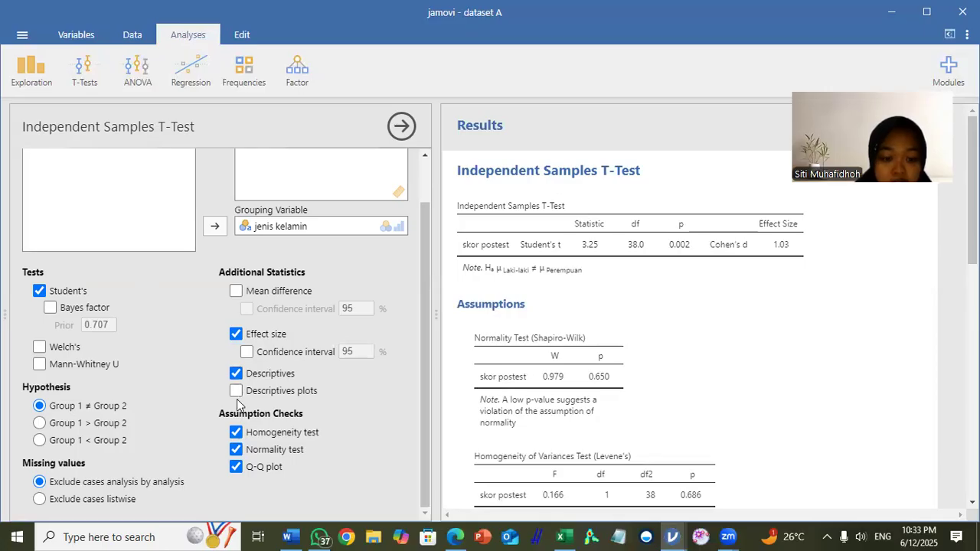
left_click(237, 391)
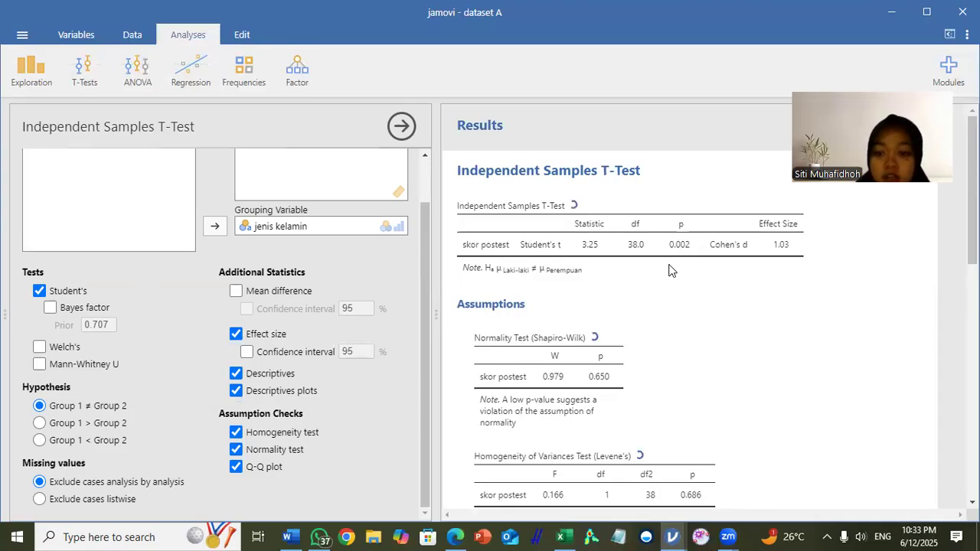
scroll(654, 244, "down", 1)
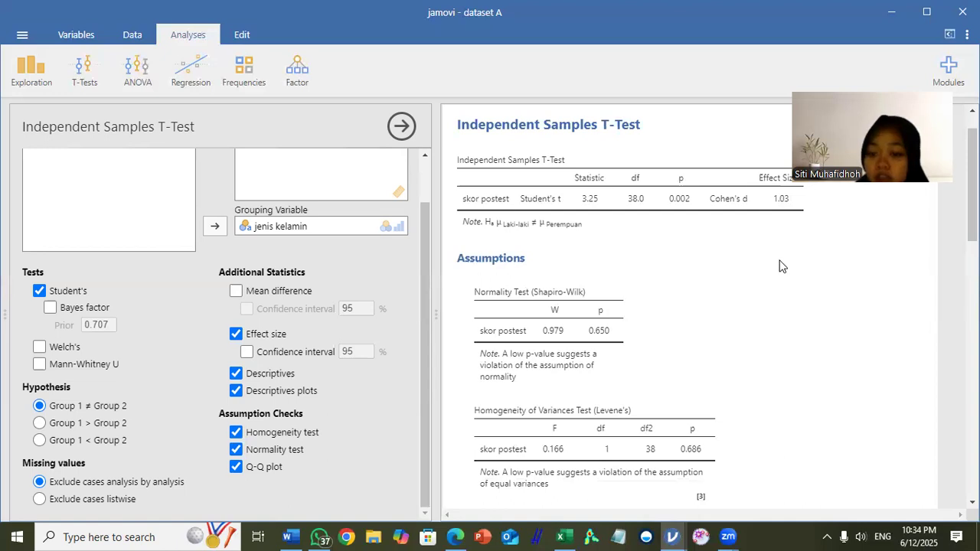
Step: Examine dataset A's t-test output, including the effect size, group descriptives, descriptives plot and Q-Q plot of skor postest
scroll(780, 265, "up", 1)
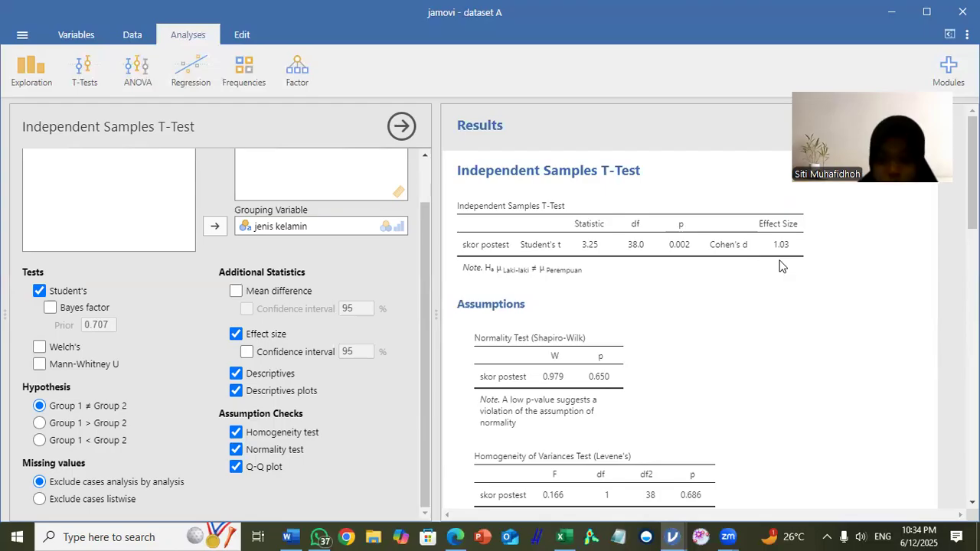
scroll(767, 280, "down", 6)
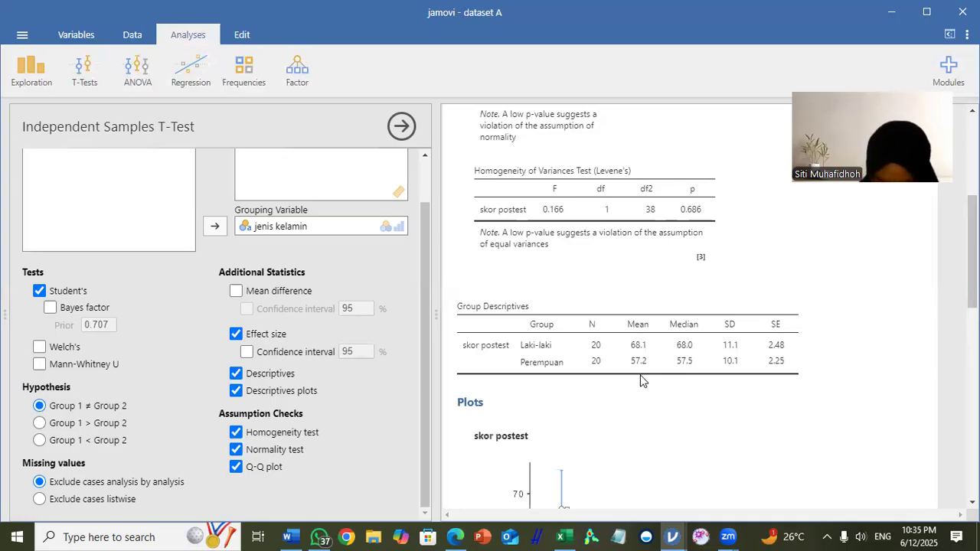
scroll(642, 380, "down", 2)
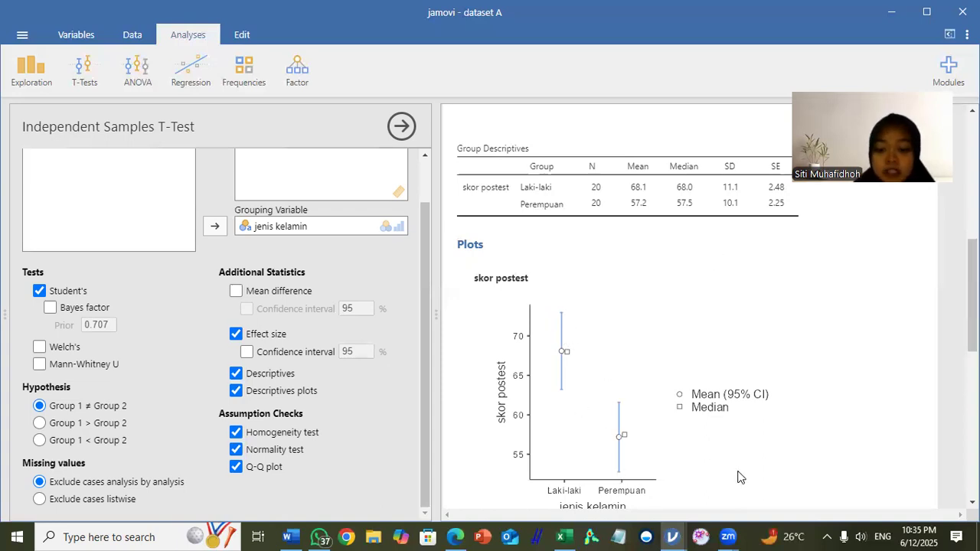
scroll(695, 371, "down", 5)
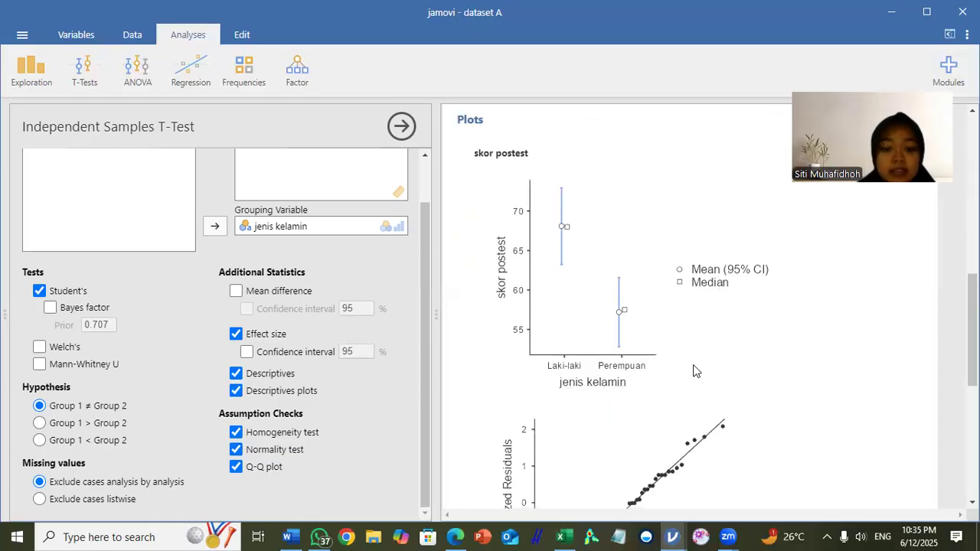
scroll(695, 372, "down", 3)
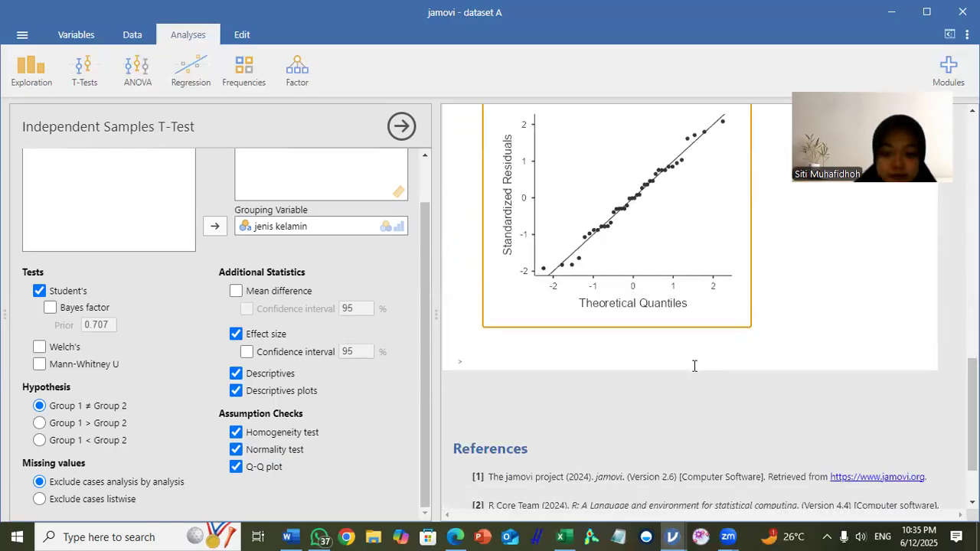
scroll(695, 365, "up", 5)
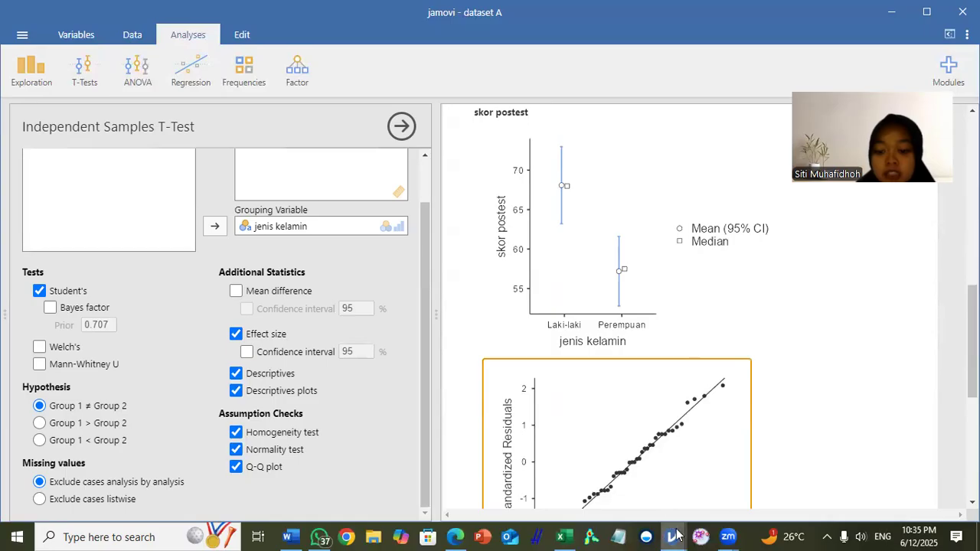
Step: Switch to the dataset B.omv window and set the measure type of skor potest to Continuous
mouse_move(674, 535)
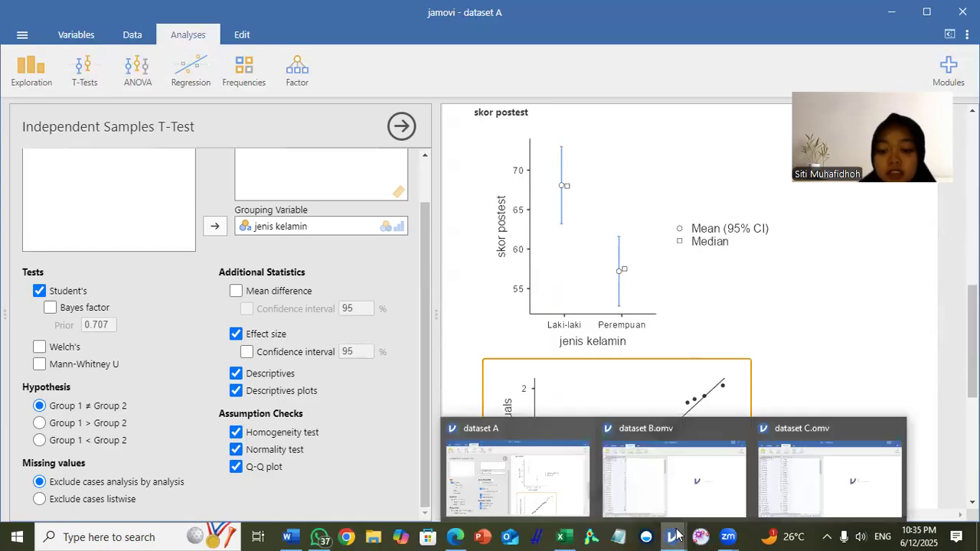
left_click(685, 470)
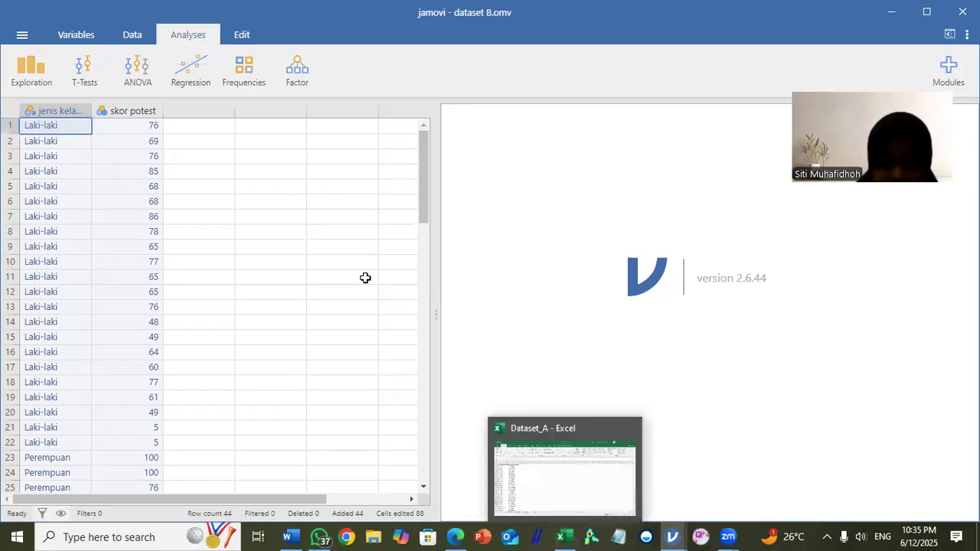
left_click(119, 112)
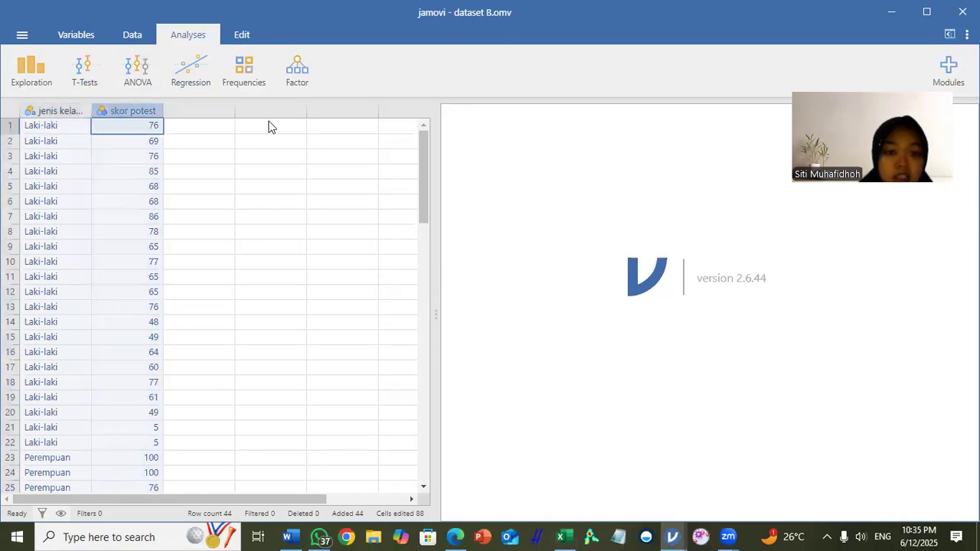
double_click(111, 112)
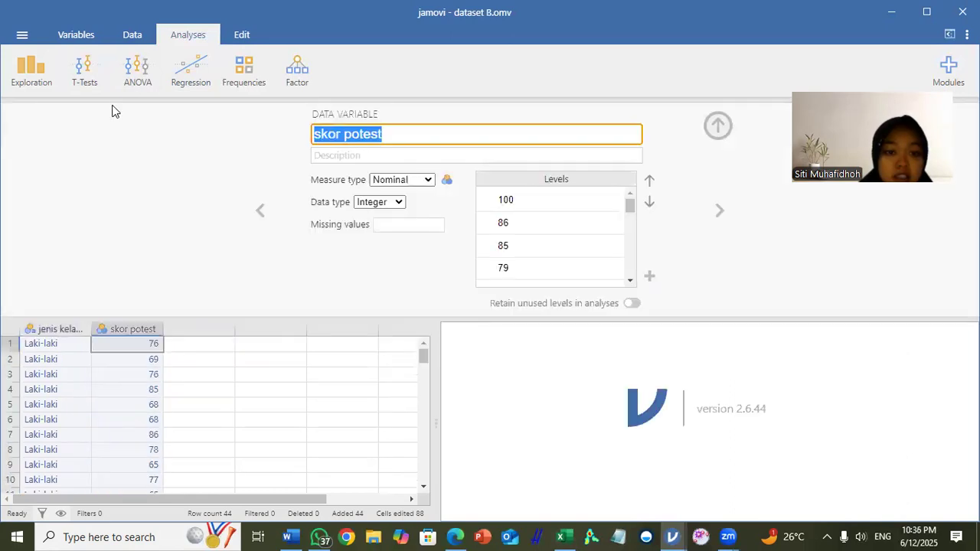
left_click(429, 180)
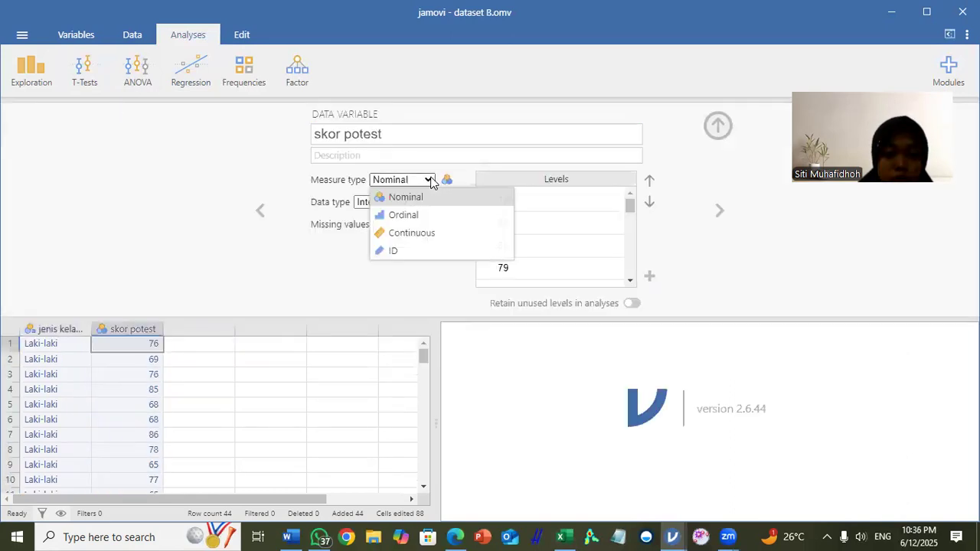
left_click(418, 233)
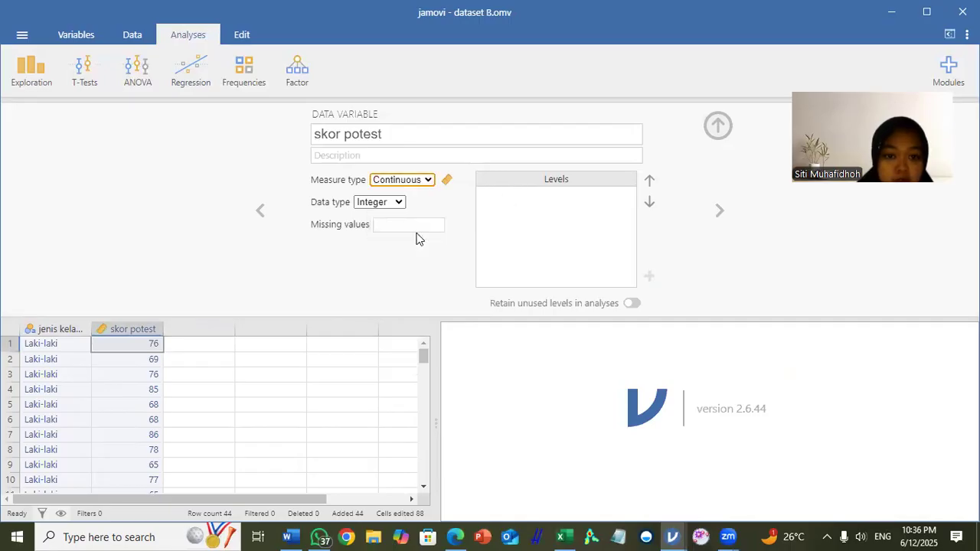
left_click(718, 125)
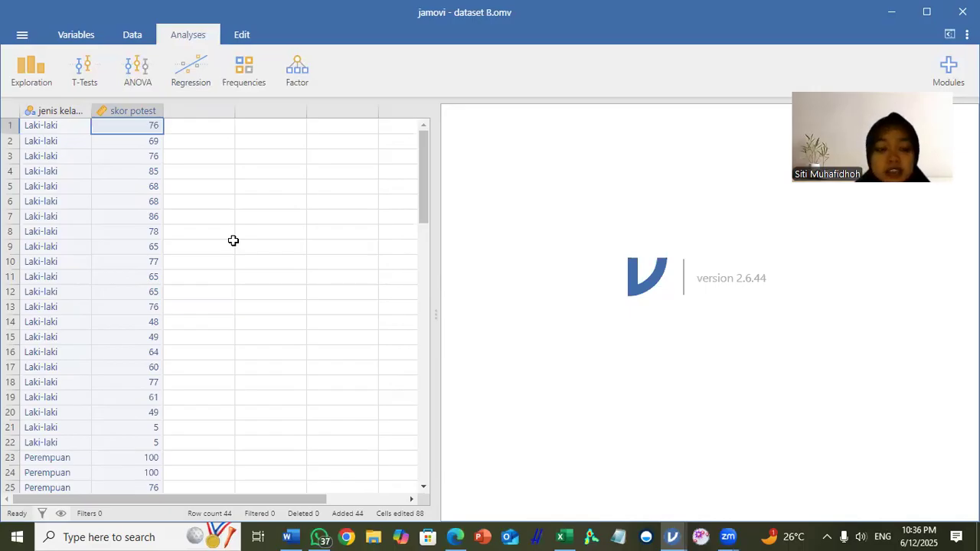
Step: Create an Independent Samples T-Test with skor potest as the dependent variable and jenis kelamin as the grouping variable
left_click(89, 77)
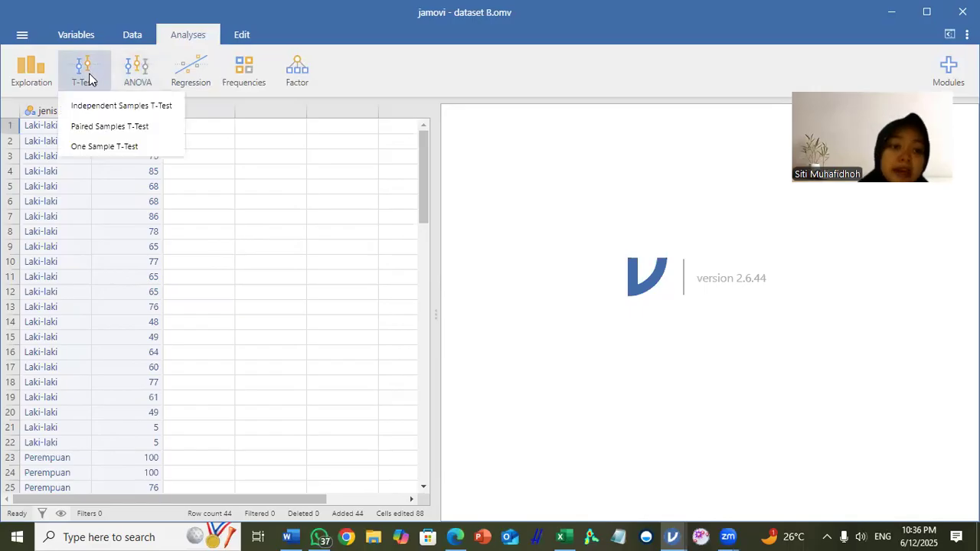
left_click(111, 112)
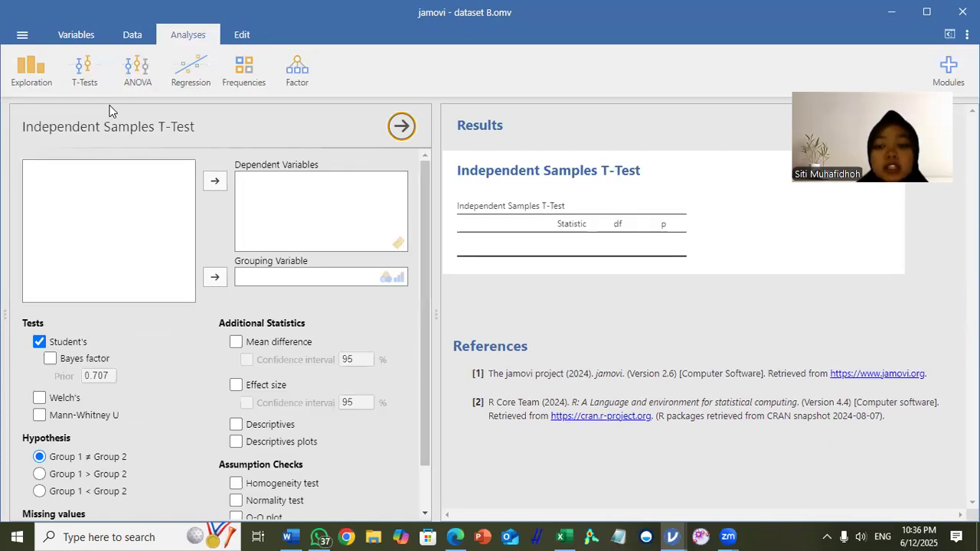
scroll(201, 237, "down", 1)
scroll(191, 222, "up", 1)
left_click(63, 188)
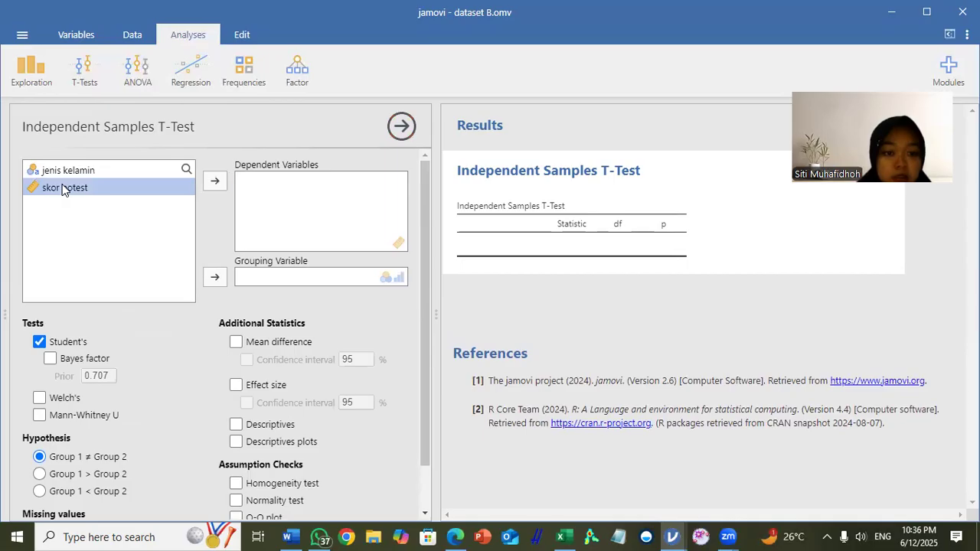
left_click(214, 182)
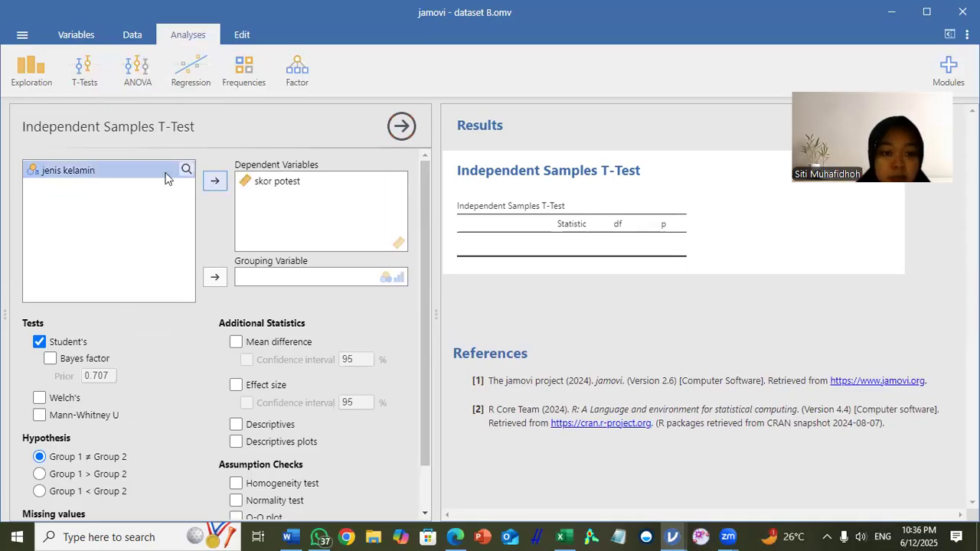
left_click(215, 279)
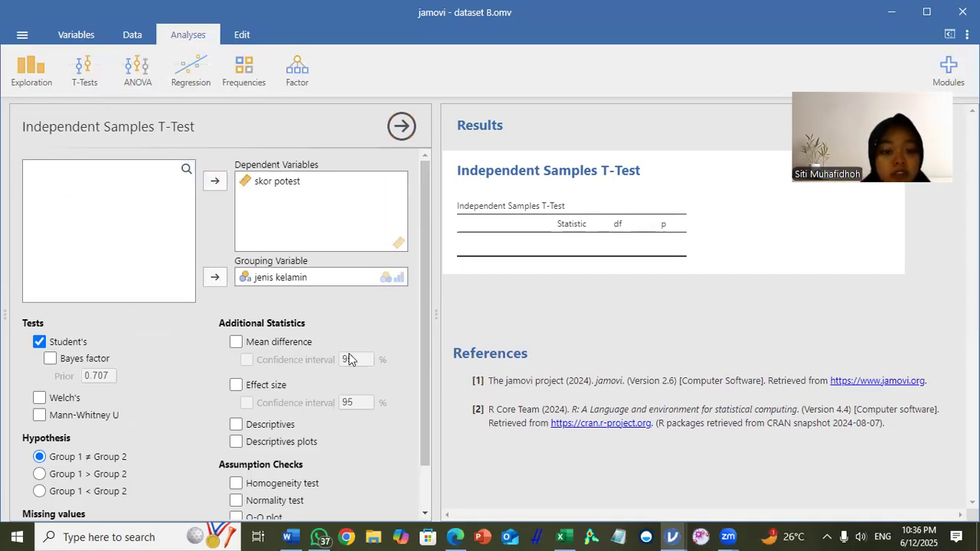
Step: Turn off the Student's test and enable the homogeneity test, normality test and Q-Q plot as assumption checks
scroll(283, 351, "down", 1)
left_click(40, 291)
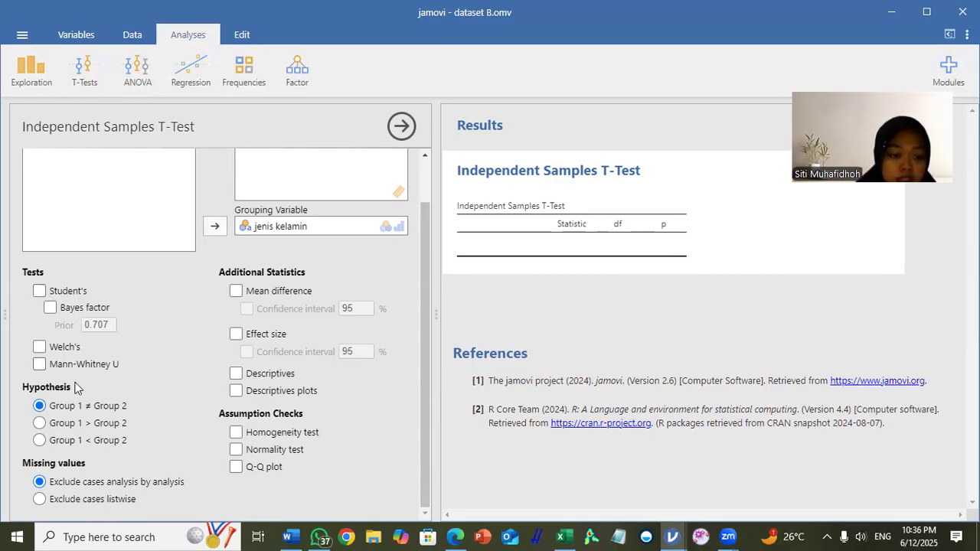
left_click(236, 432)
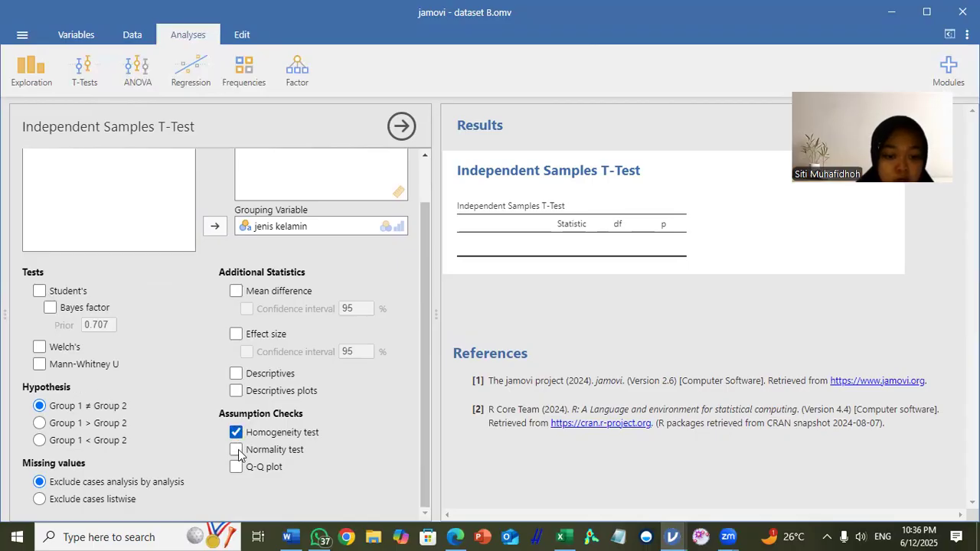
left_click(237, 451)
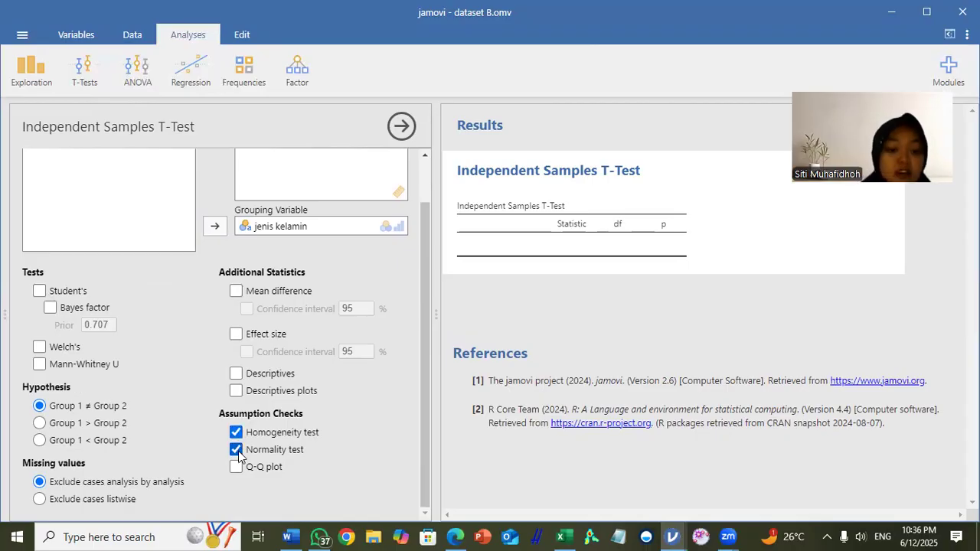
left_click(237, 469)
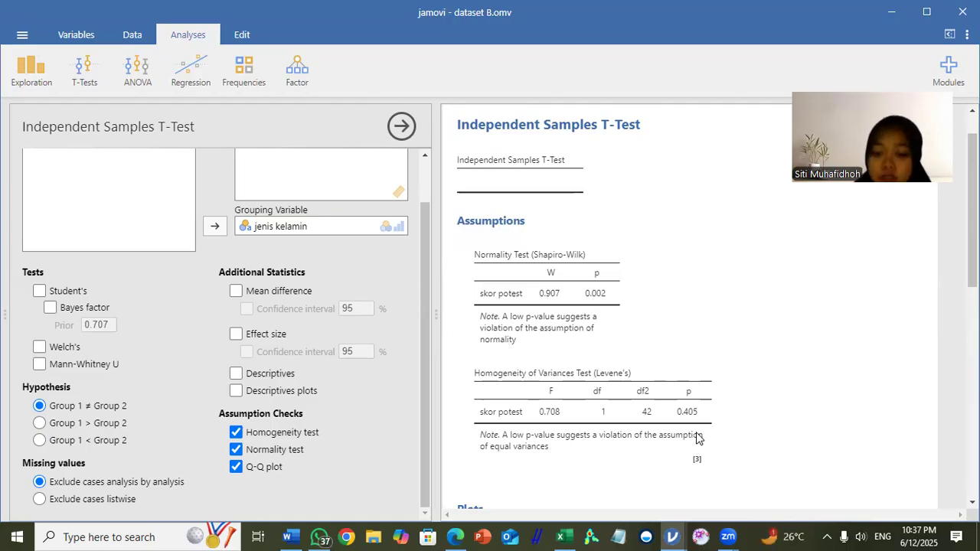
Step: Select the Mann-Whitney U test for dataset B and add effect size, descriptives and descriptives plots to the output
scroll(606, 387, "down", 5)
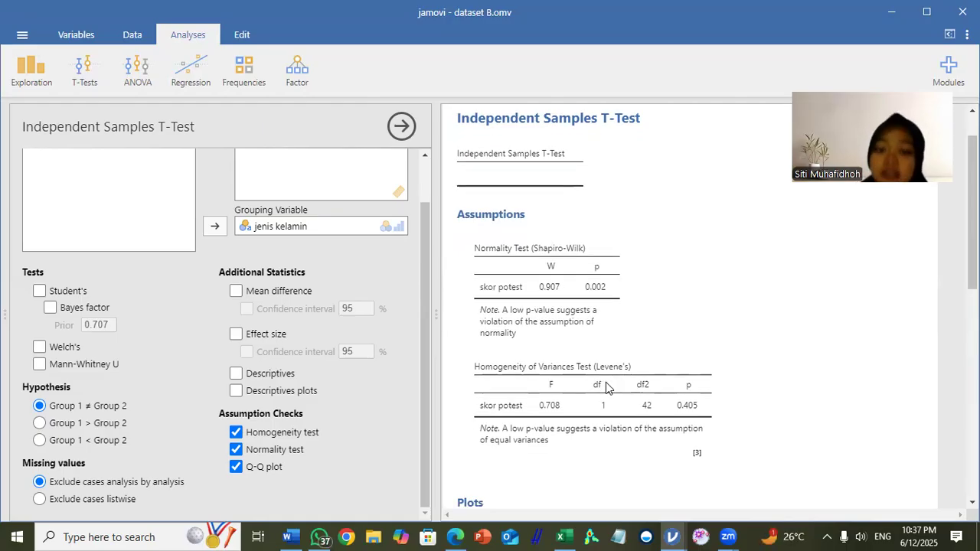
scroll(605, 388, "up", 5)
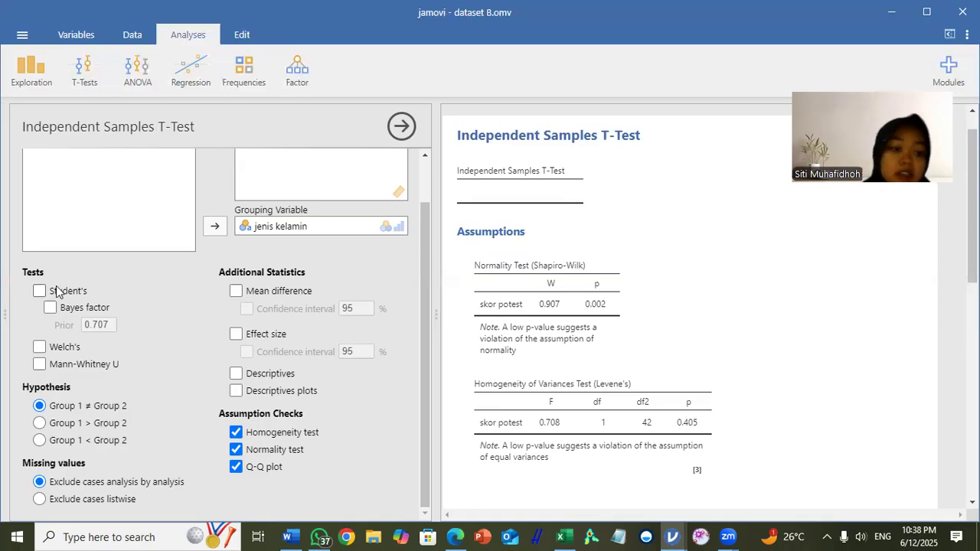
left_click(40, 367)
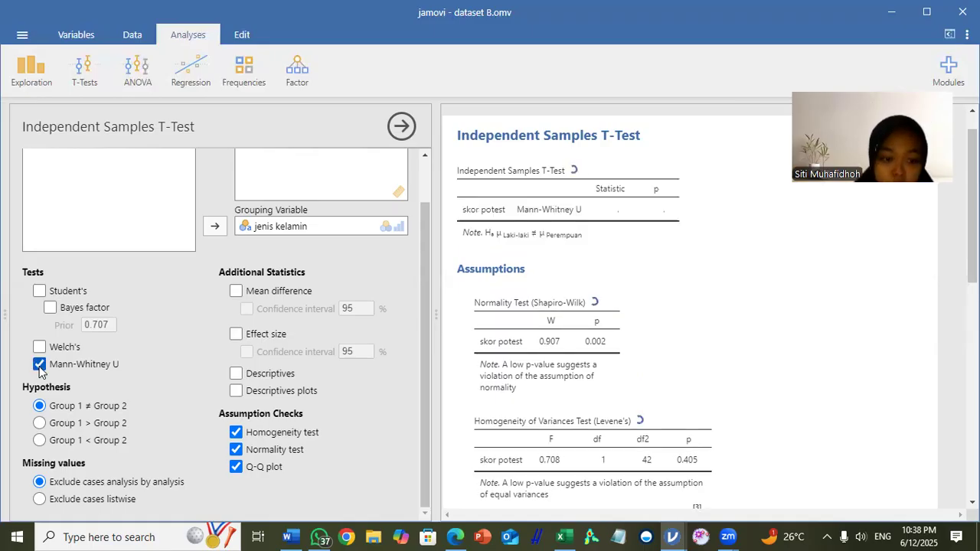
left_click(235, 335)
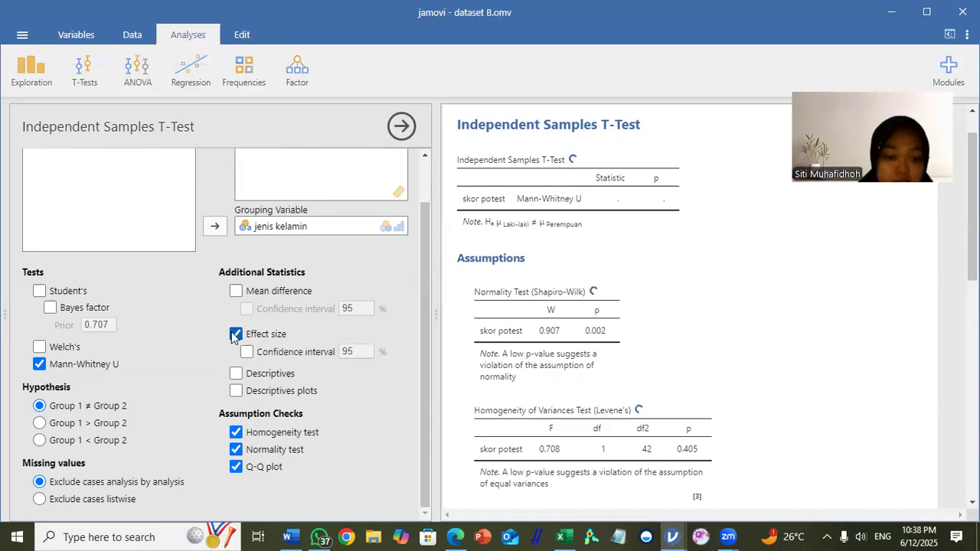
left_click(236, 374)
left_click(237, 392)
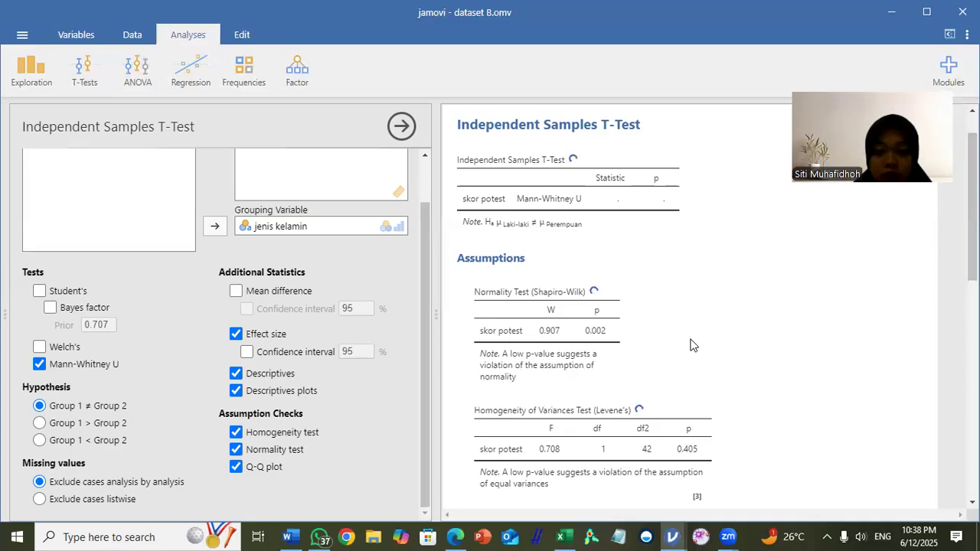
Step: Examine the Mann-Whitney U result, effect size, assumption checks, group descriptives and plots of skor potest
scroll(690, 345, "down", 2)
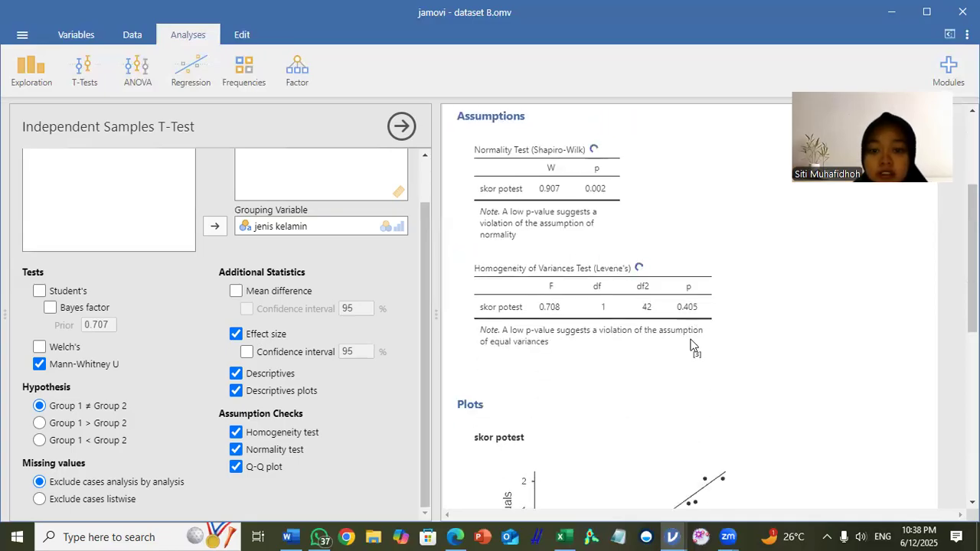
scroll(690, 345, "up", 3)
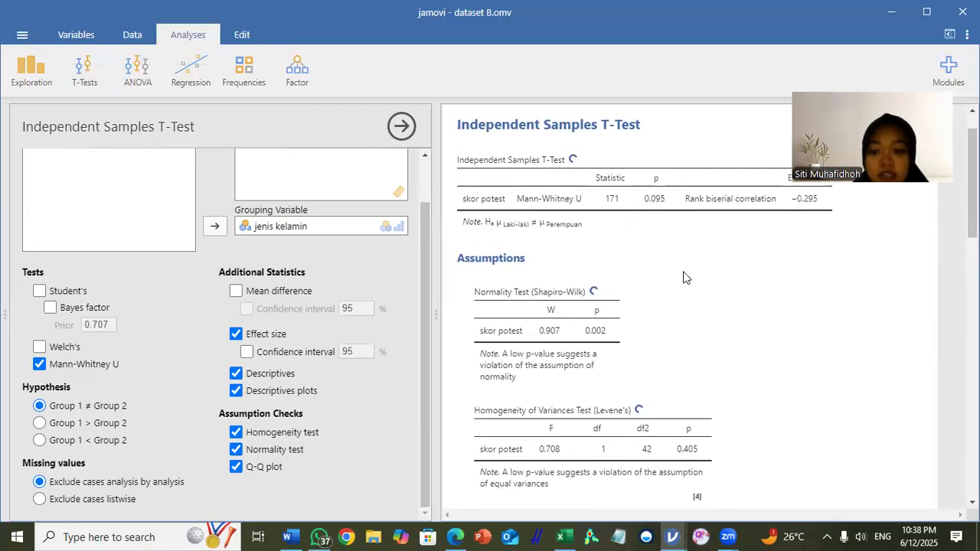
scroll(687, 277, "up", 1)
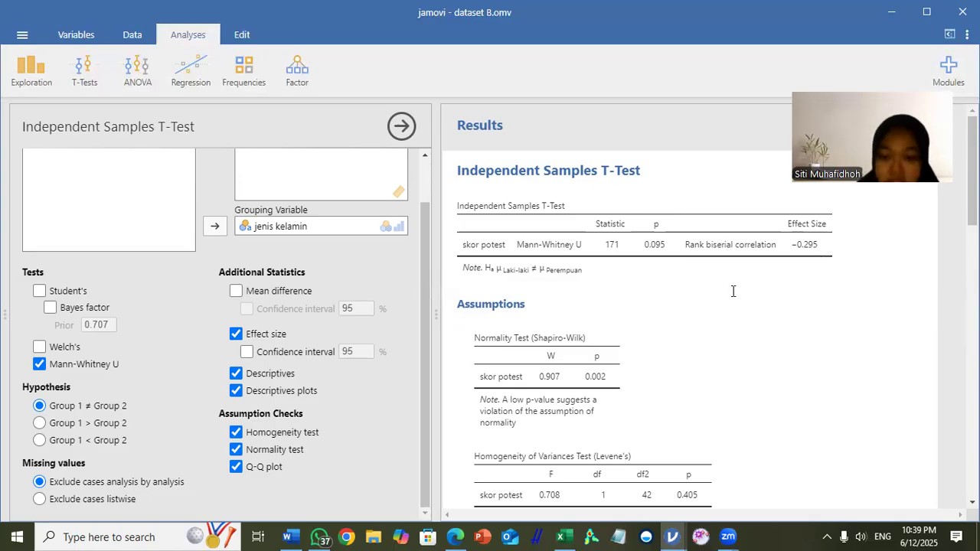
scroll(733, 291, "down", 5)
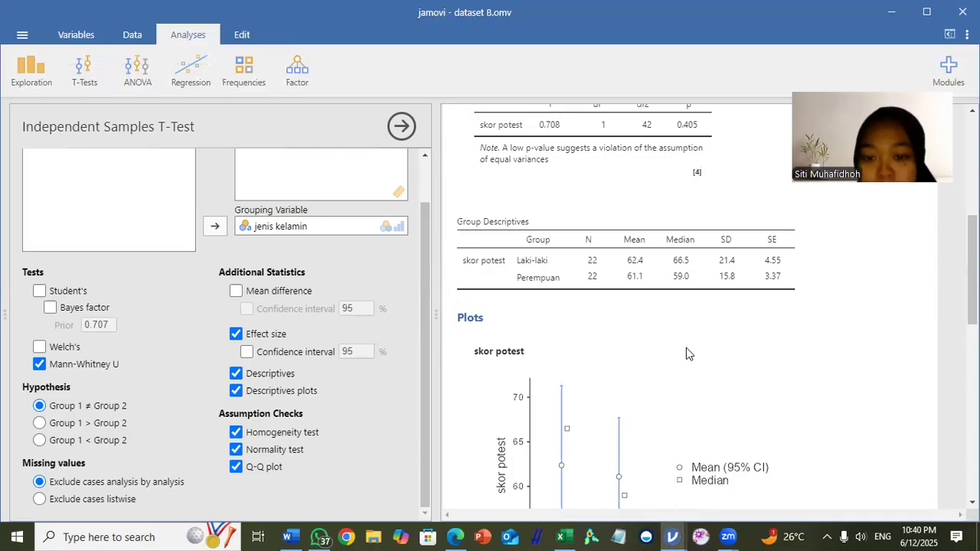
scroll(593, 301, "down", 5)
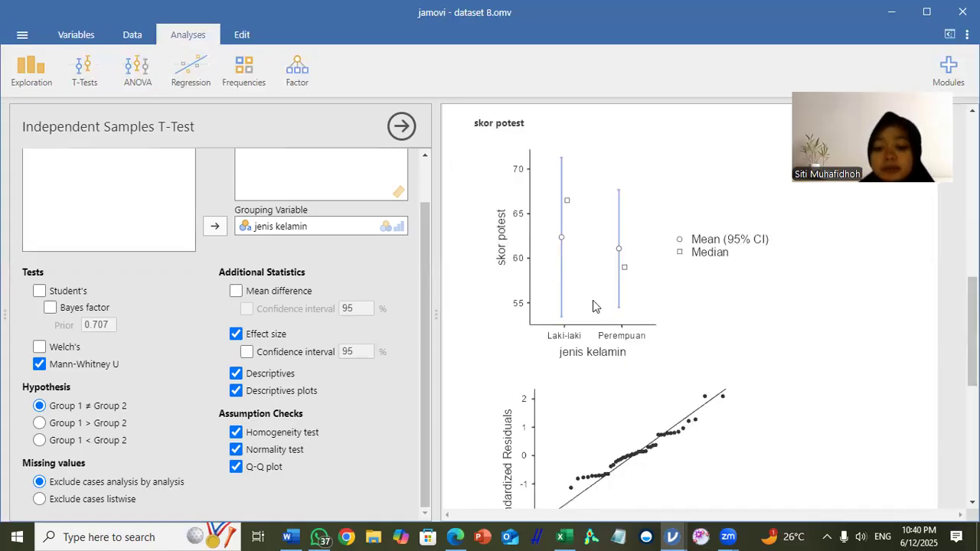
scroll(593, 304, "up", 3)
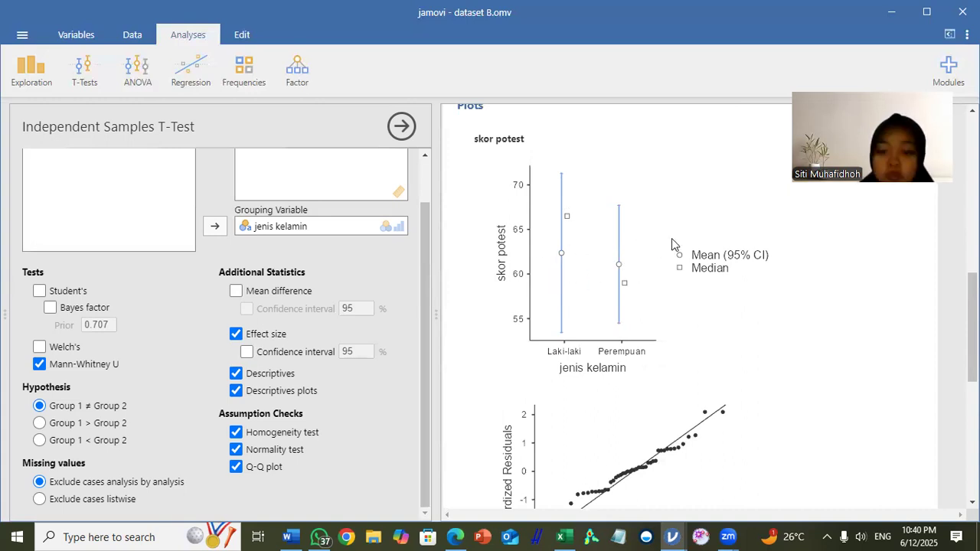
scroll(607, 278, "up", 3)
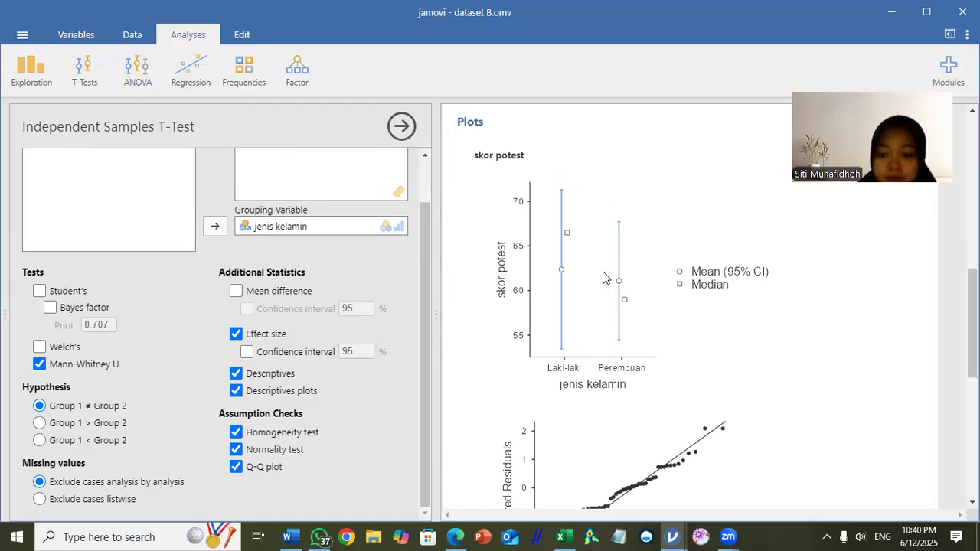
scroll(605, 277, "down", 3)
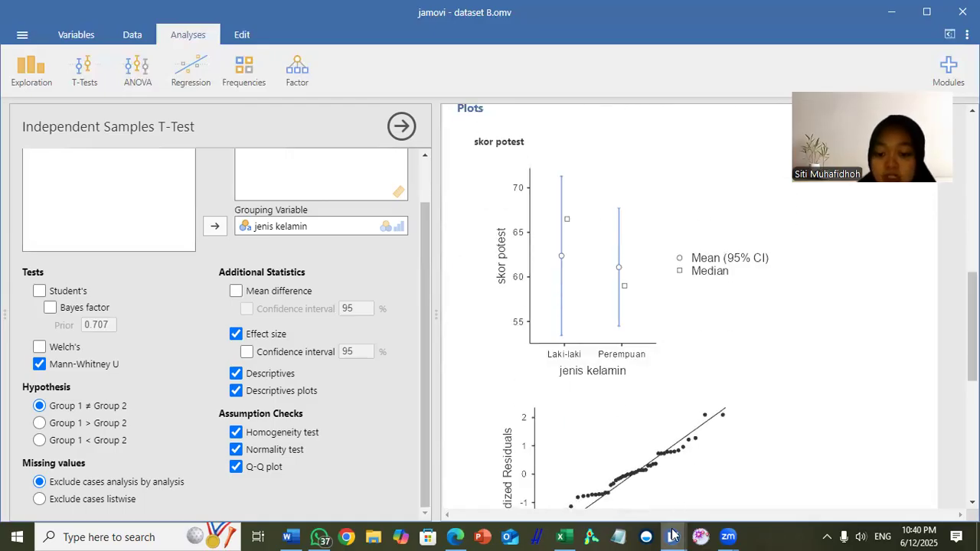
Step: Switch to the dataset C file and delete its skor postest column
mouse_move(672, 535)
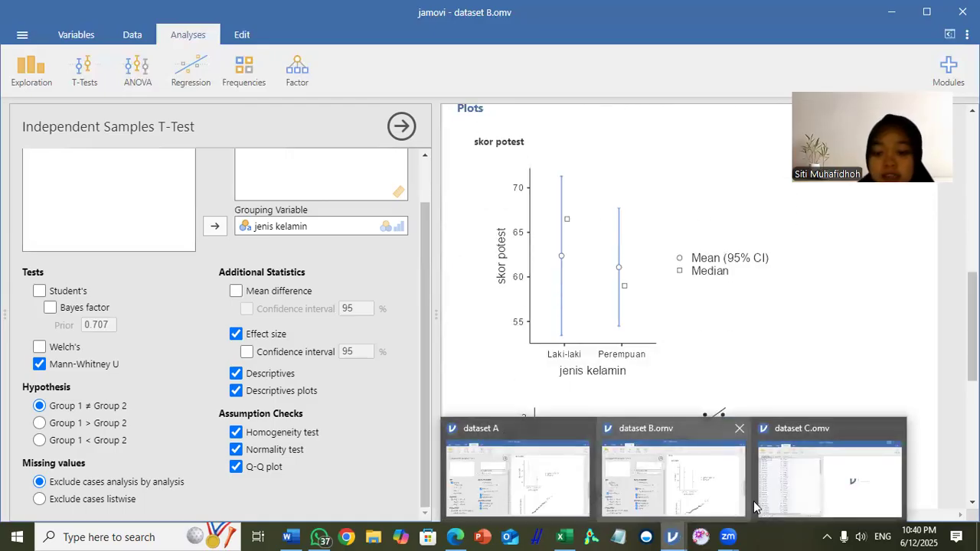
left_click(795, 498)
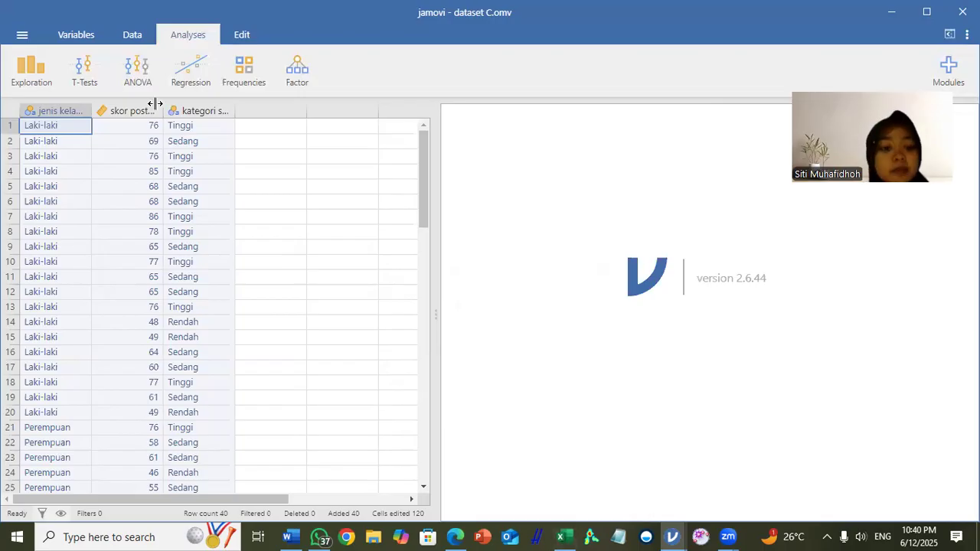
left_click(329, 192)
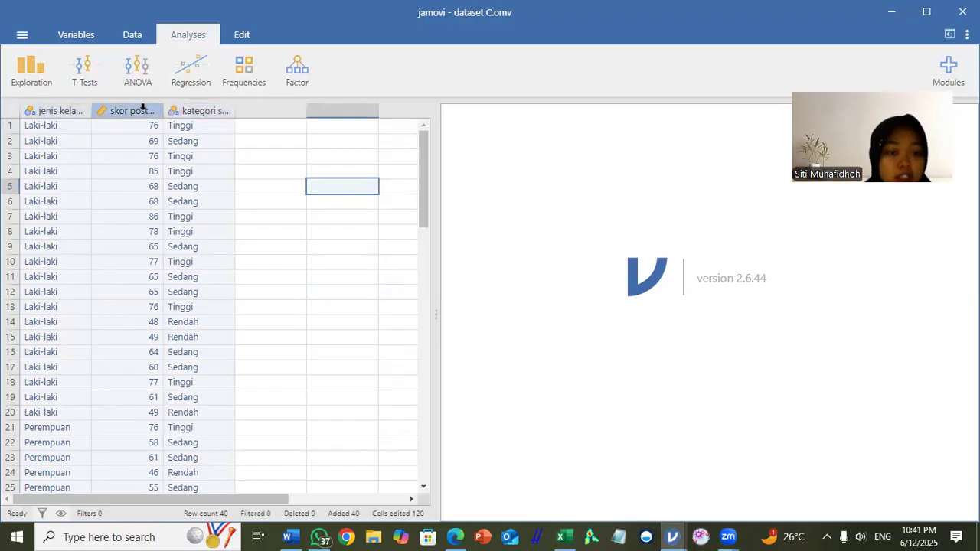
left_click(142, 108)
right_click(140, 109)
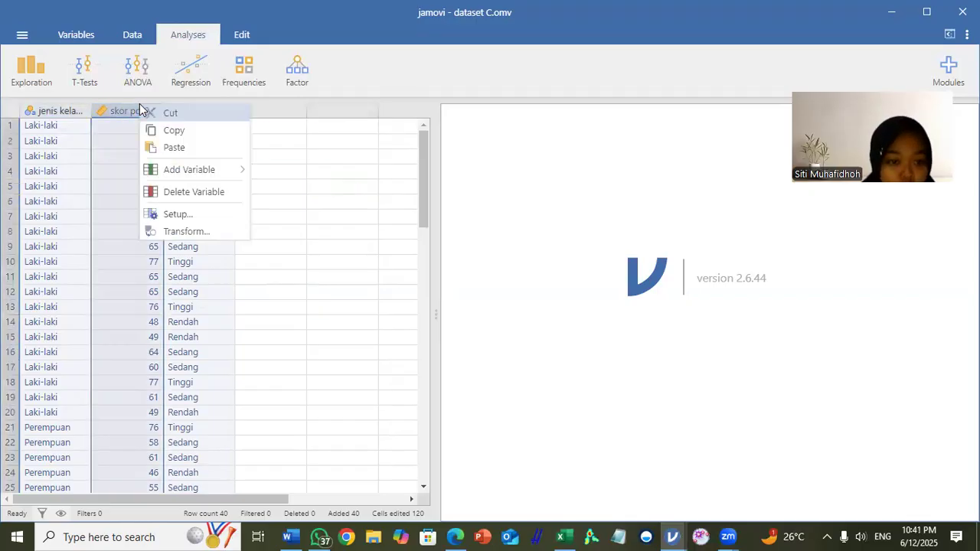
left_click(183, 192)
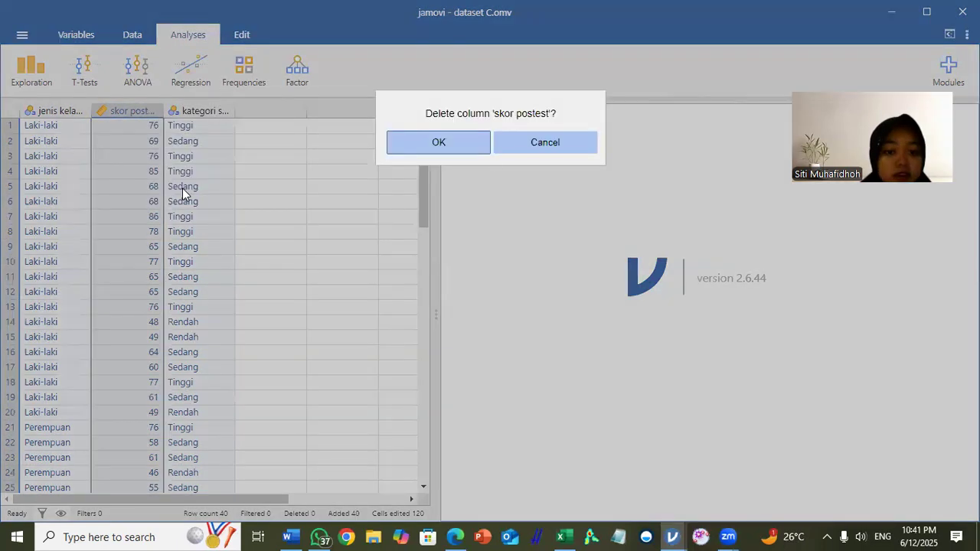
left_click(466, 141)
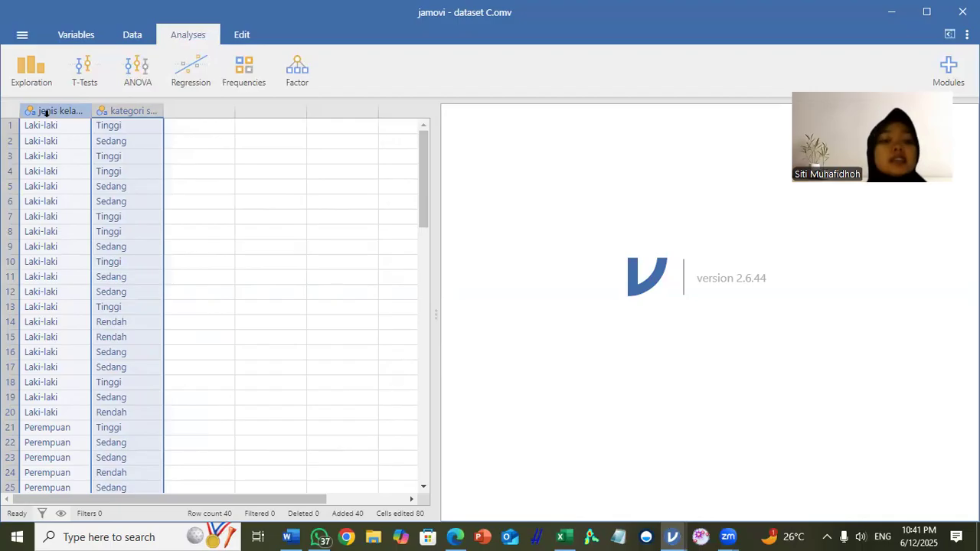
Step: Create an independent samples contingency table (χ² test of association) with jenis kelamin as rows and kategori skor postest as columns
left_click(131, 111)
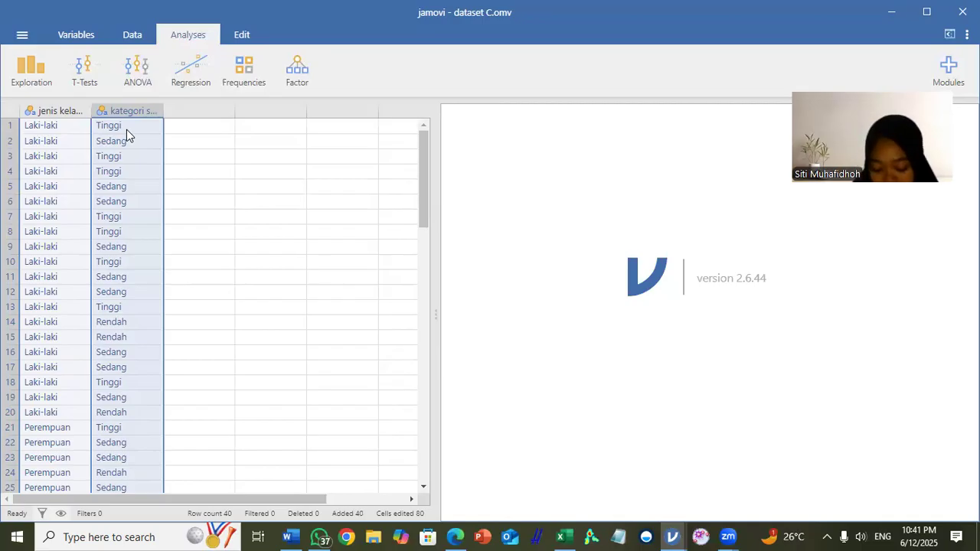
left_click(241, 65)
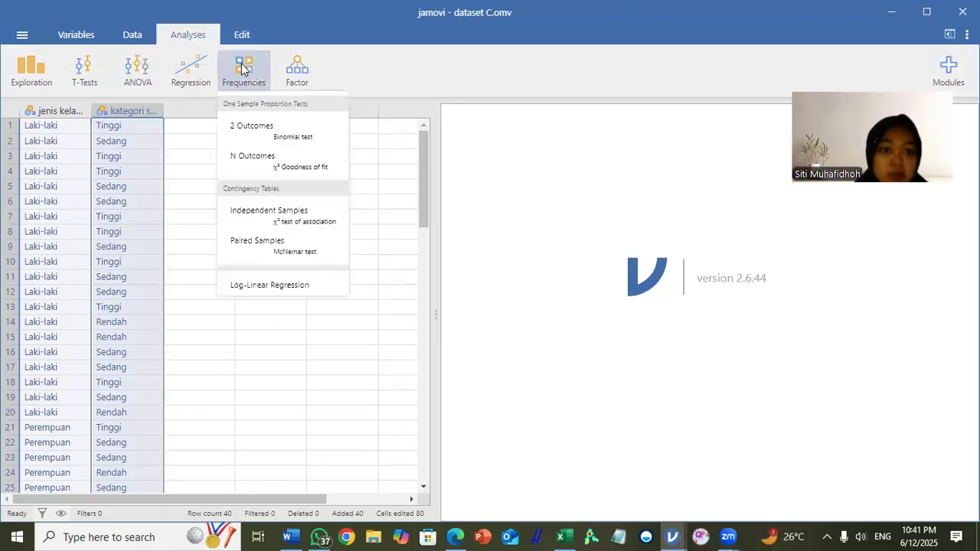
left_click(303, 218)
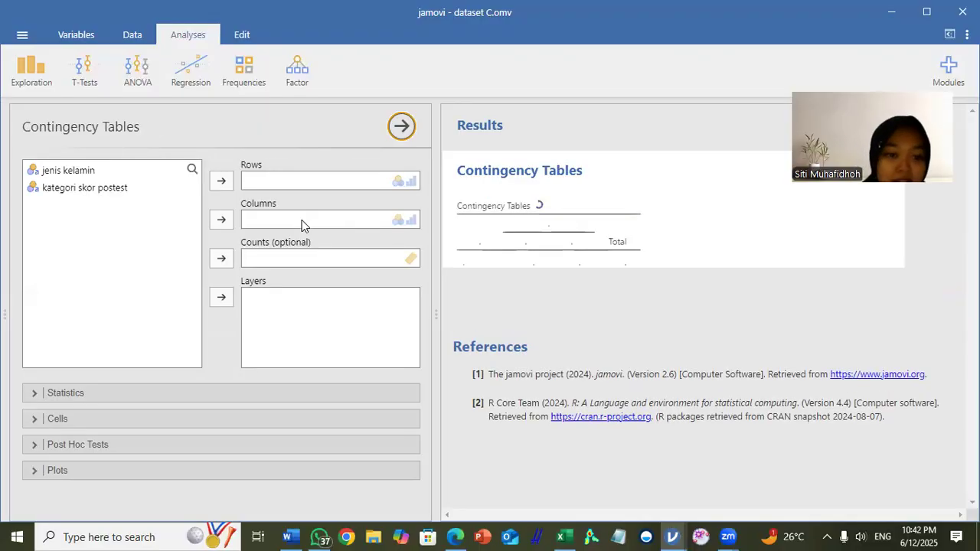
left_click(70, 171)
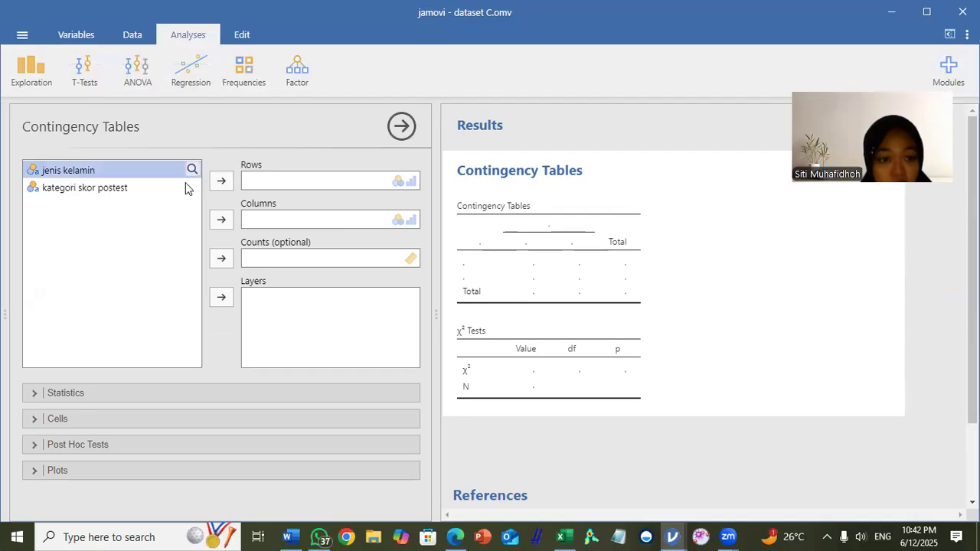
left_click(221, 181)
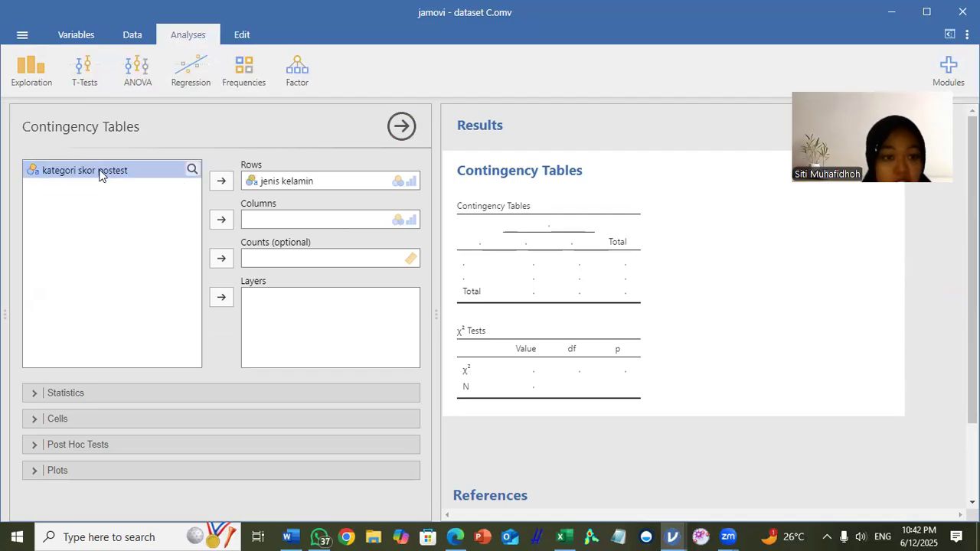
left_click(220, 221)
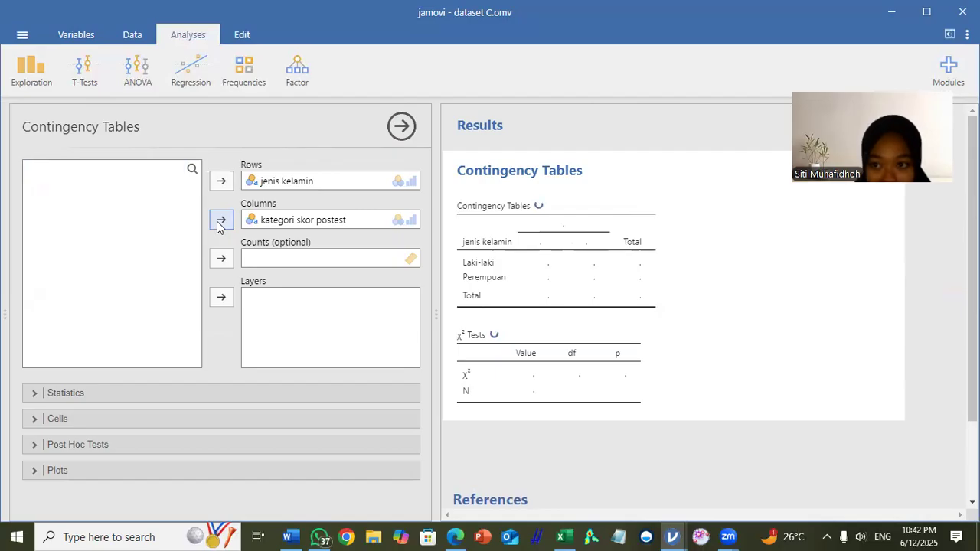
Step: Add the contingency coefficient to the contingency table statistics and expand the cell count and percentage options
left_click(135, 398)
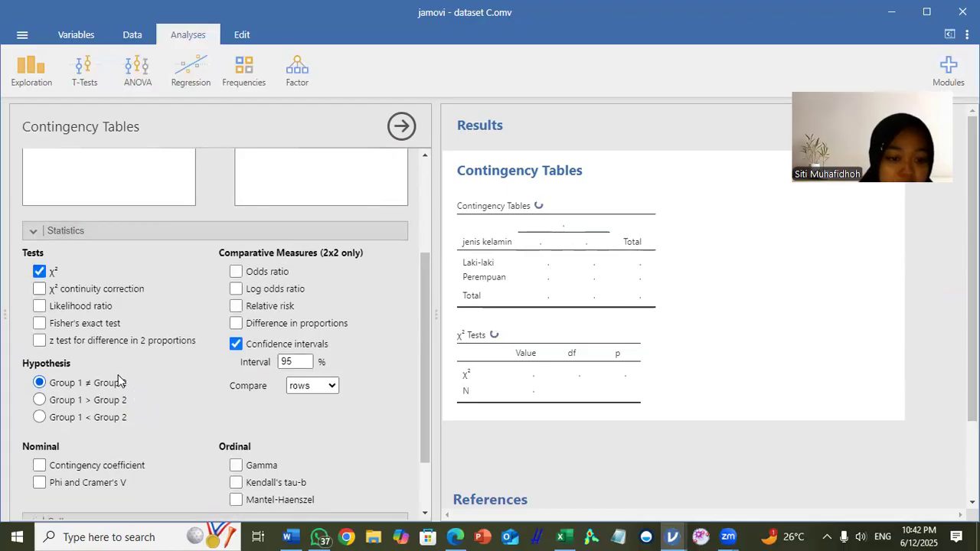
scroll(117, 375, "down", 1)
left_click(65, 388)
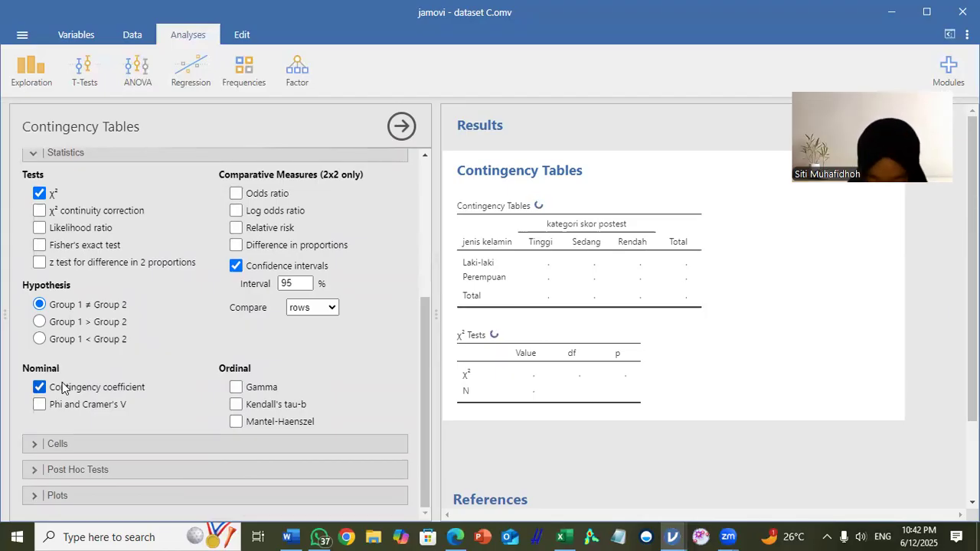
left_click(109, 446)
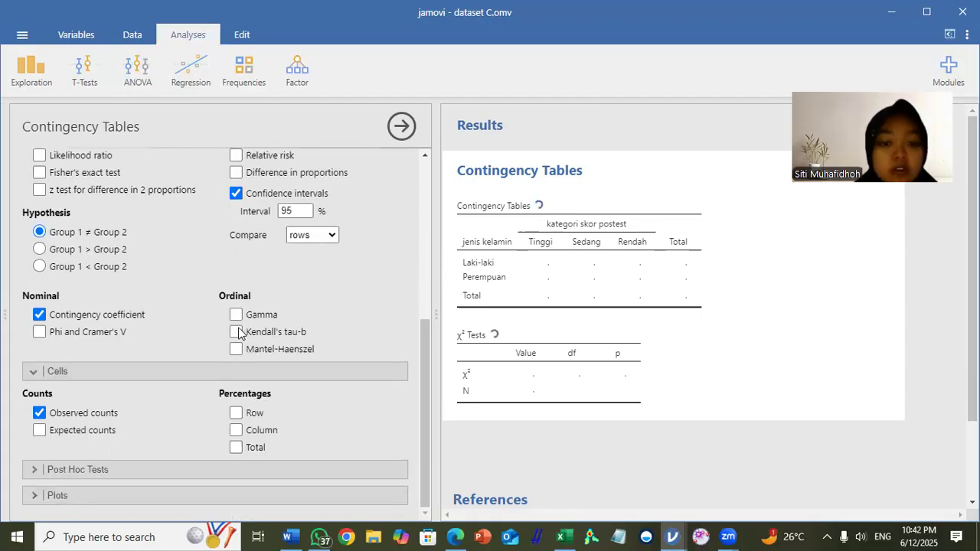
left_click_drag(427, 333, 429, 260)
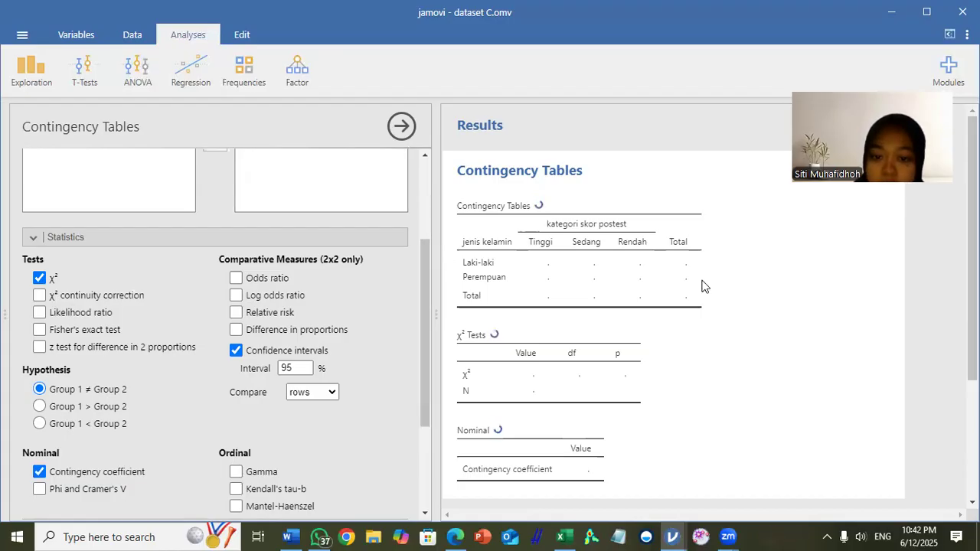
Step: Examine the contingency table counts, the χ² test result and the contingency coefficient for dataset C
scroll(705, 286, "down", 2)
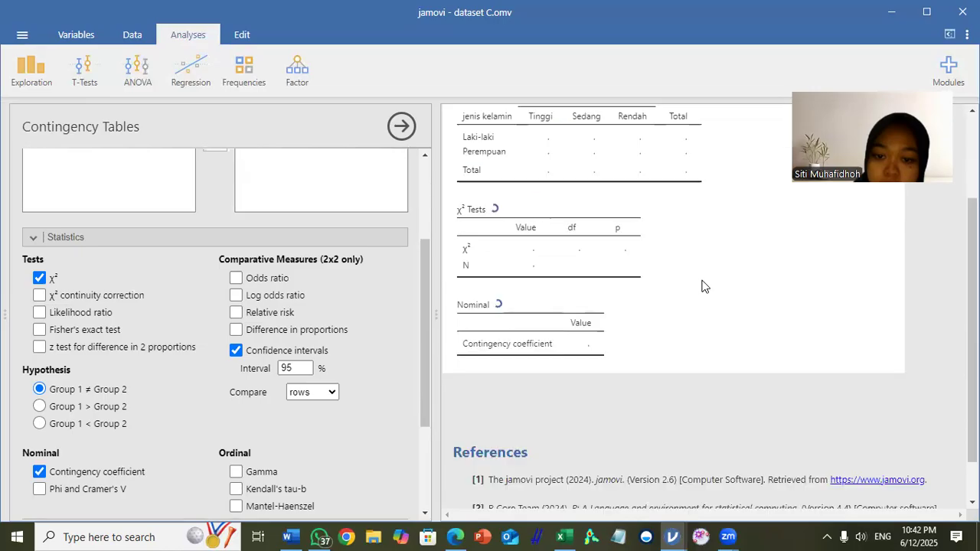
scroll(704, 286, "up", 2)
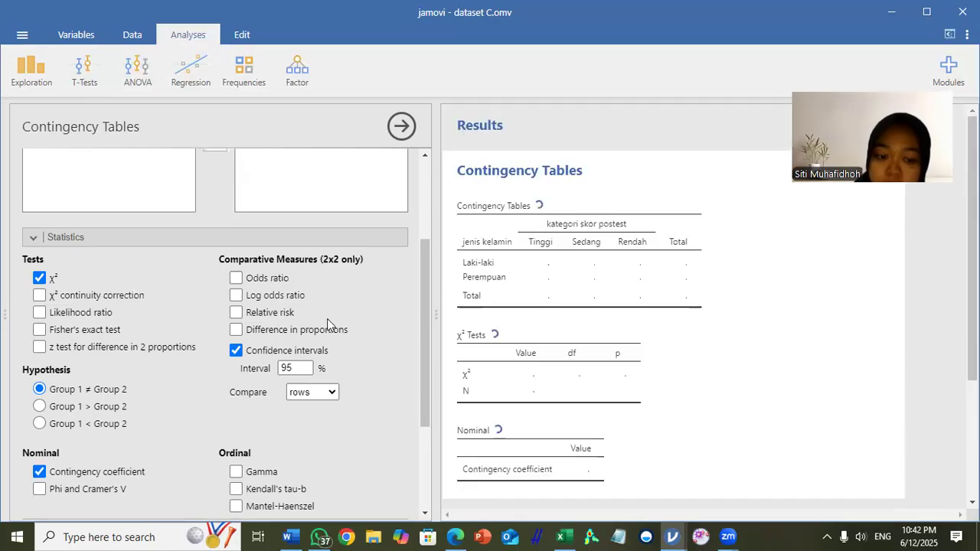
scroll(327, 323, "down", 3)
scroll(327, 323, "up", 5)
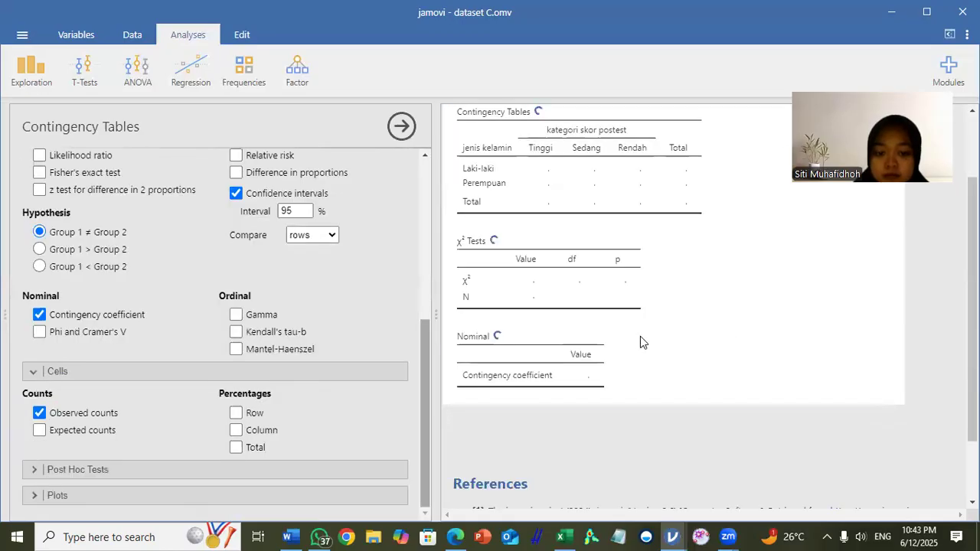
scroll(640, 336, "up", 2)
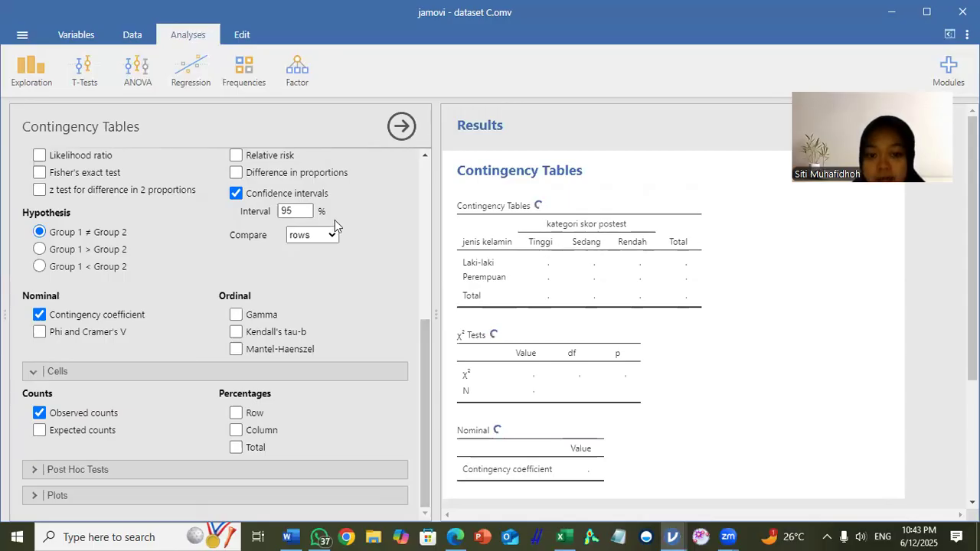
scroll(335, 219, "up", 5)
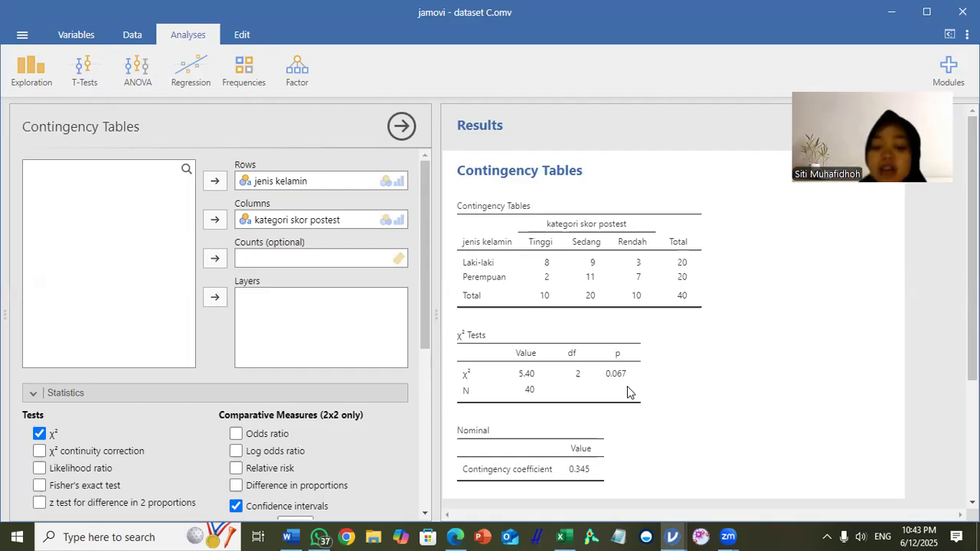
scroll(626, 391, "down", 2)
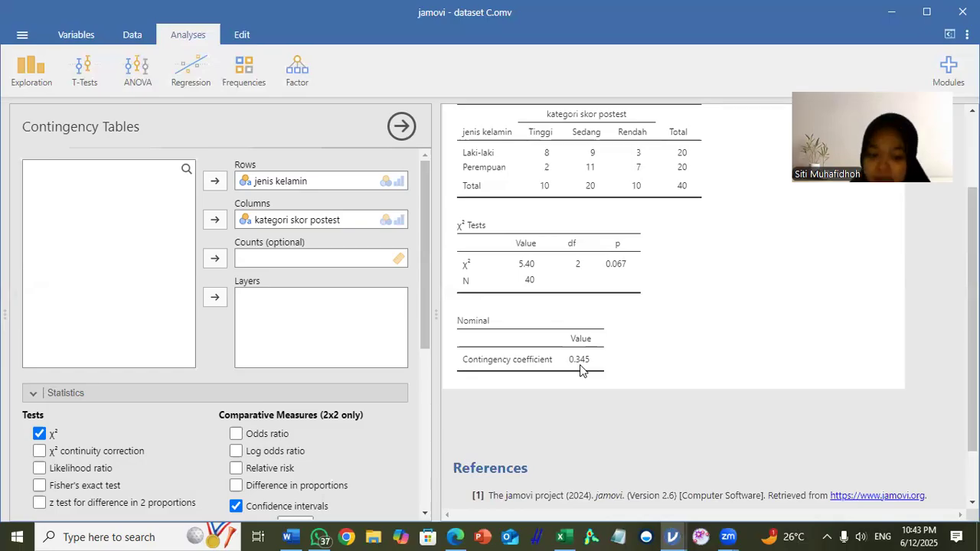
scroll(612, 273, "up", 3)
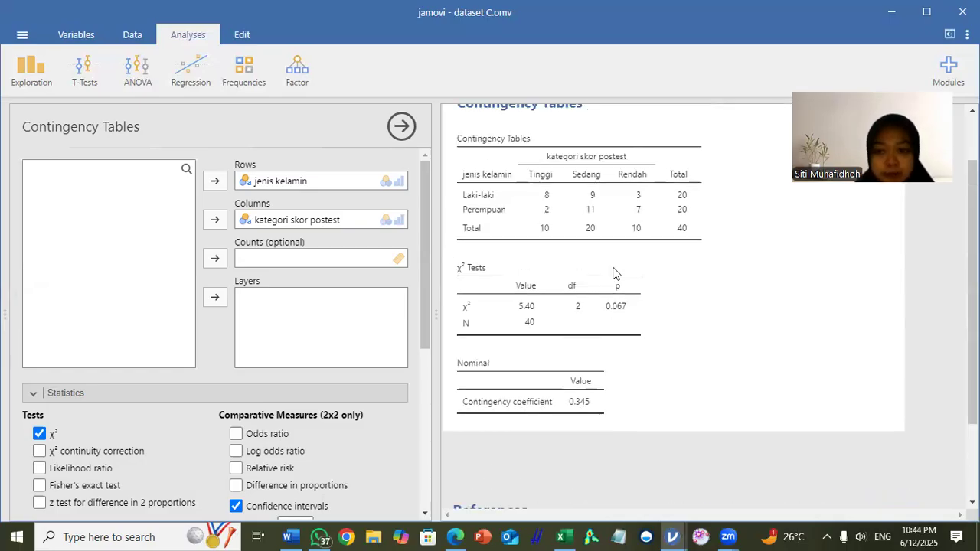
scroll(612, 273, "down", 4)
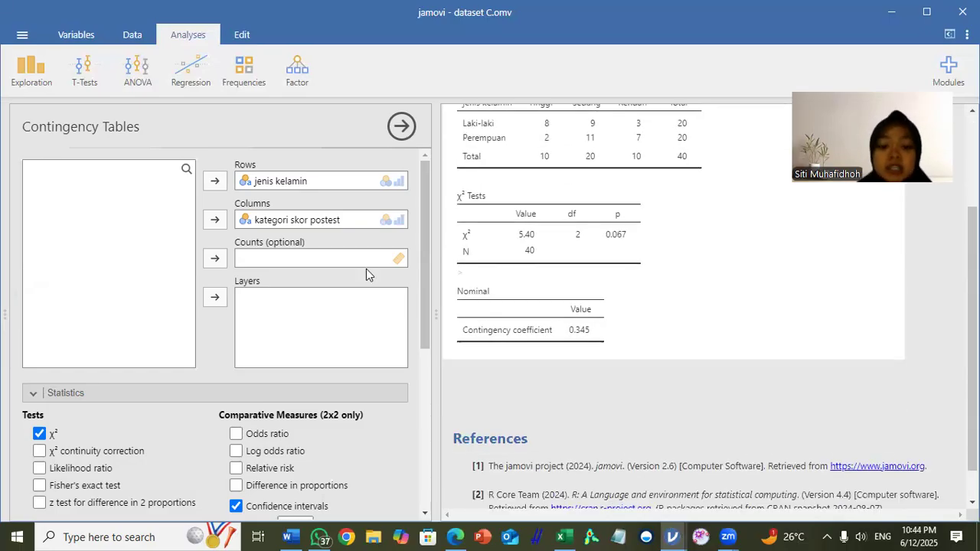
scroll(361, 269, "down", 3)
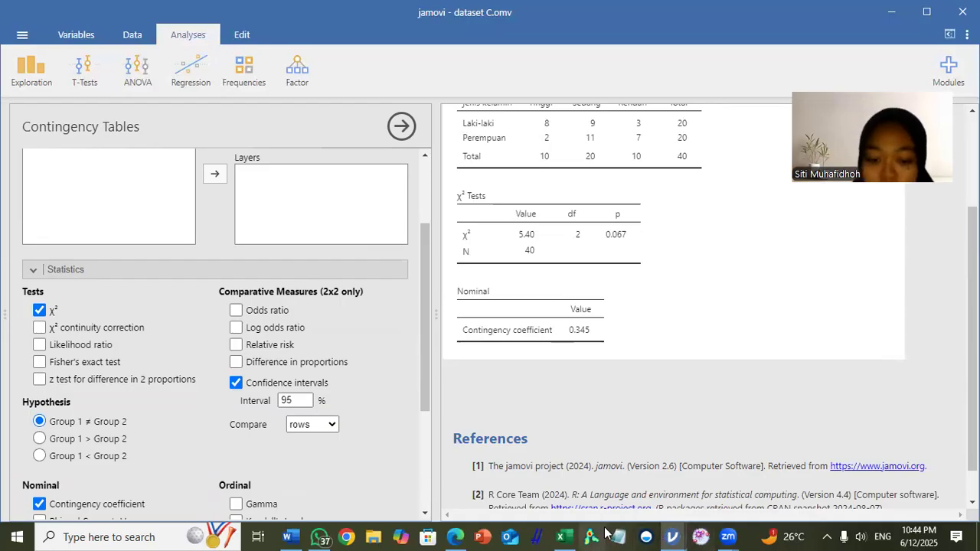
Step: Switch to the Word document Perbandingan analisis Dataset ABC and look over the aspects covered in its comparison table
mouse_move(289, 536)
left_click(297, 490)
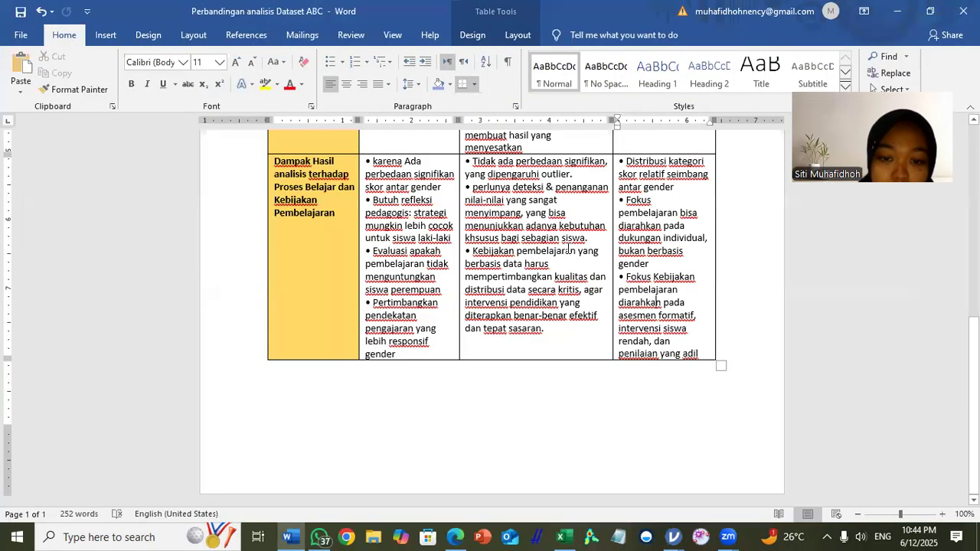
scroll(568, 247, "up", 10)
scroll(568, 247, "down", 1)
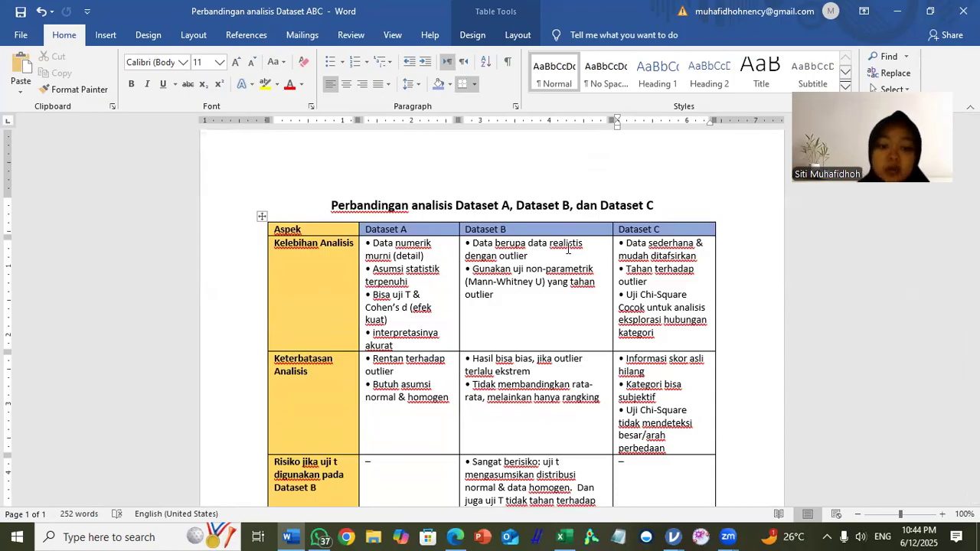
scroll(294, 255, "down", 3)
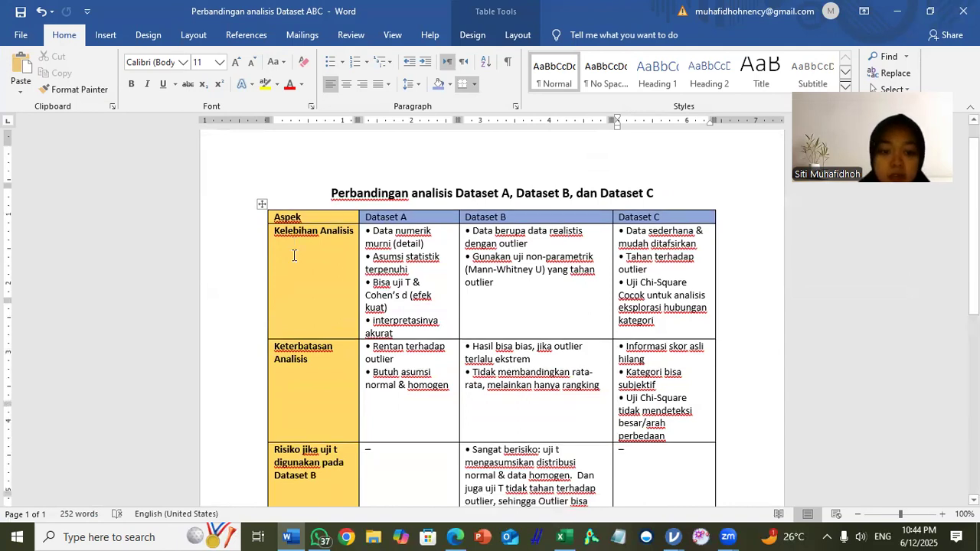
scroll(294, 255, "down", 3)
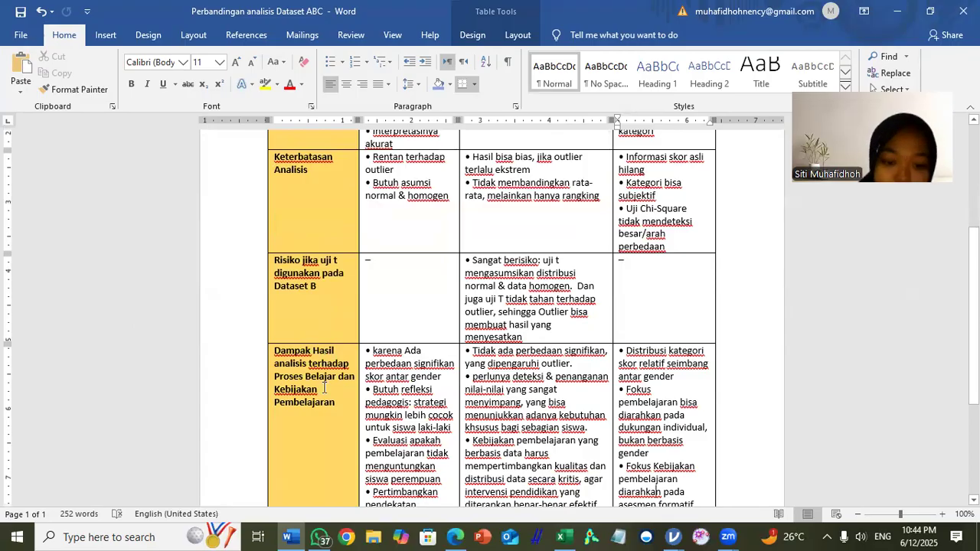
Step: Examine the Kelebihan Analisis and Keterbatasan Analisis rows of the comparison table for datasets A, B and C
scroll(323, 388, "up", 5)
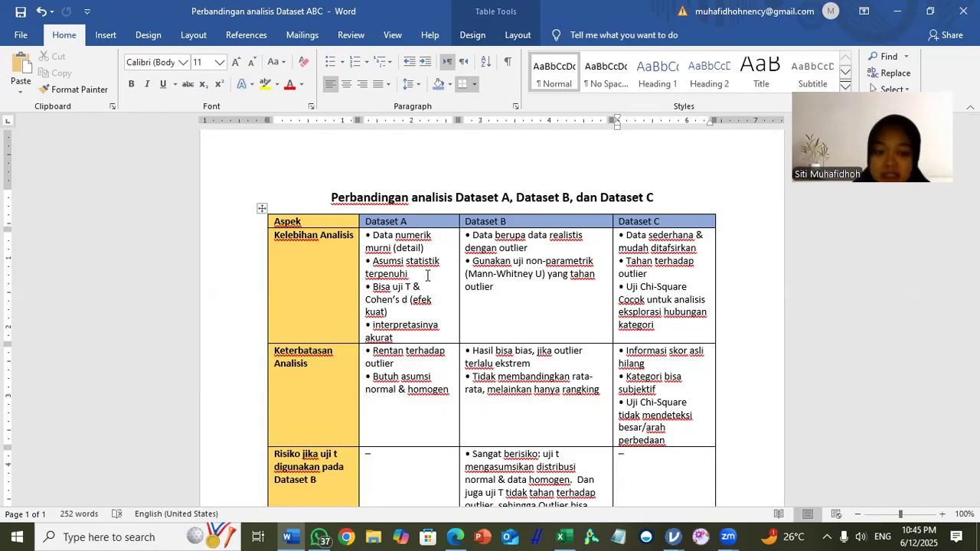
scroll(427, 276, "down", 1)
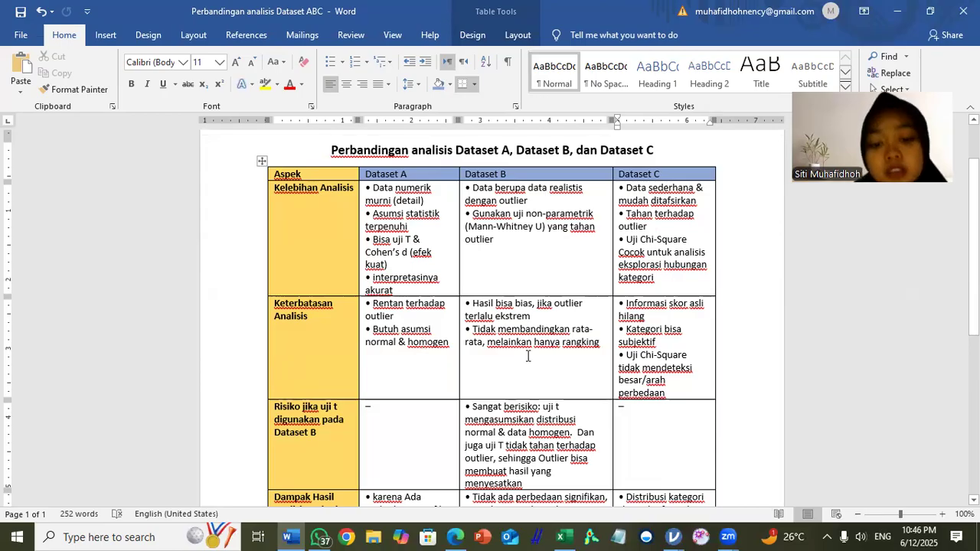
scroll(527, 355, "up", 1)
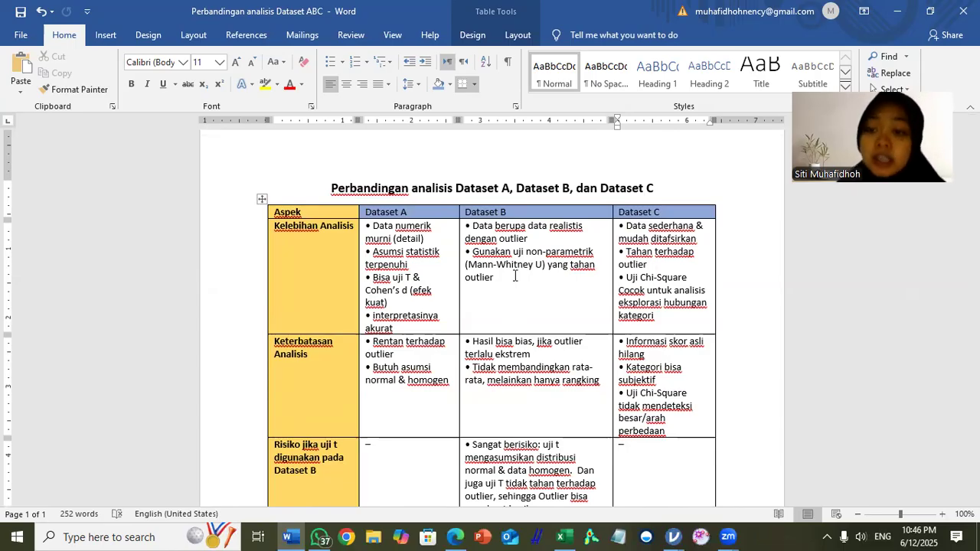
scroll(514, 276, "down", 1)
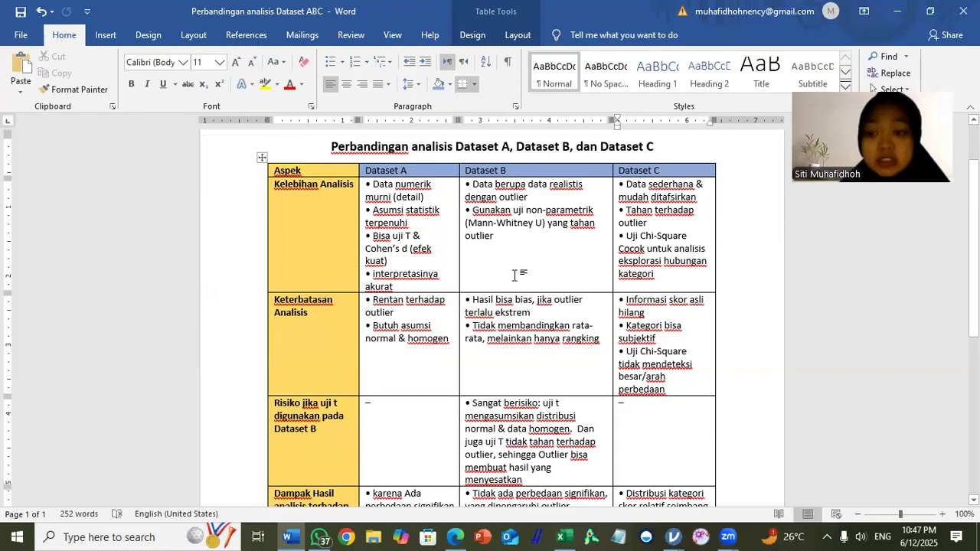
scroll(514, 275, "down", 1)
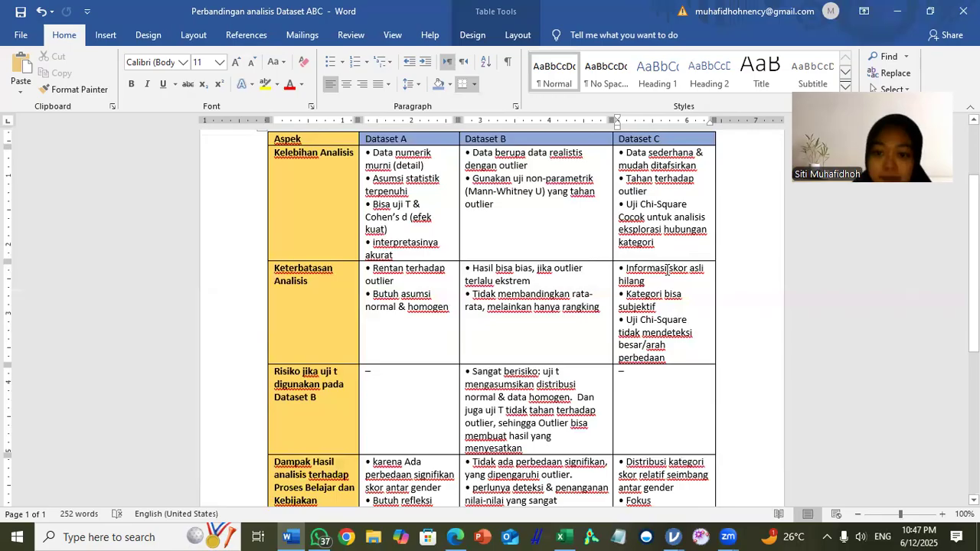
scroll(667, 267, "down", 1)
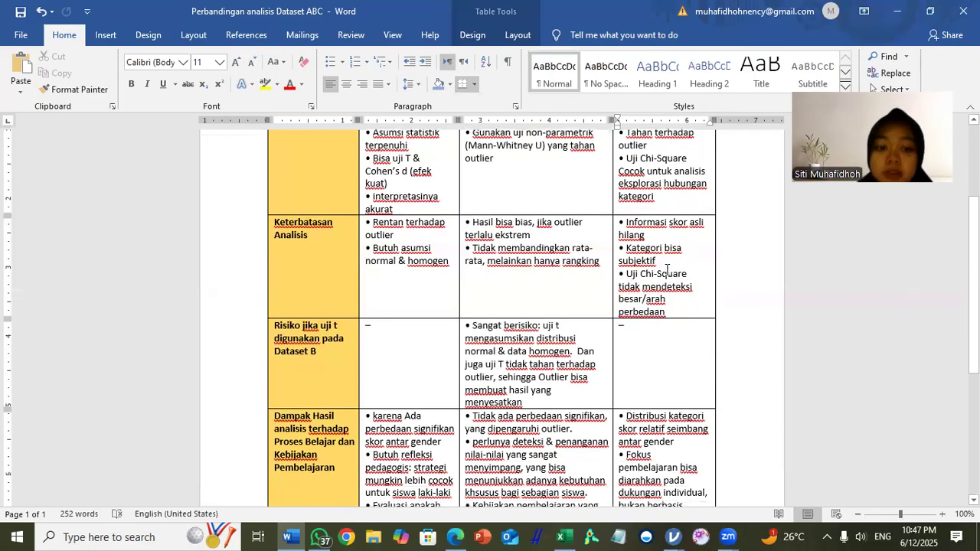
scroll(640, 274, "up", 1)
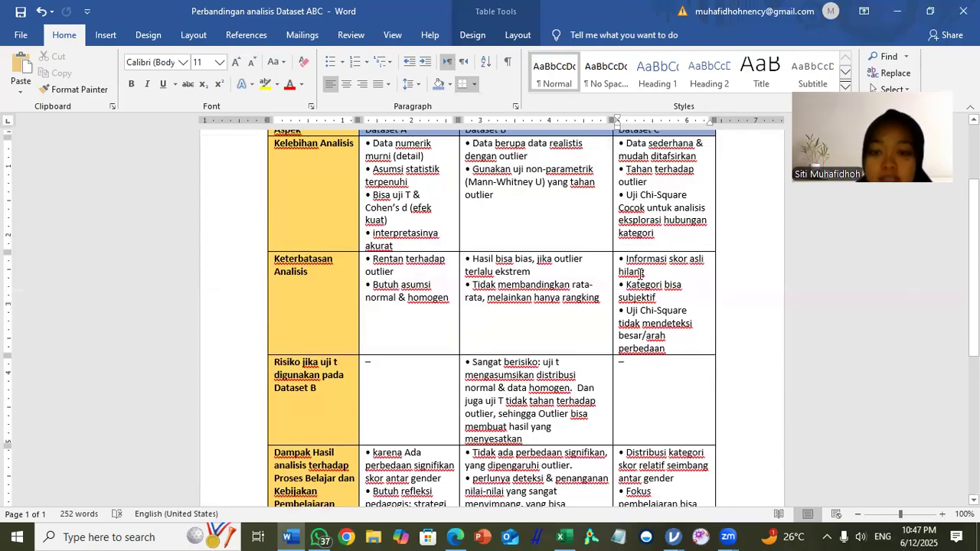
scroll(642, 273, "up", 1)
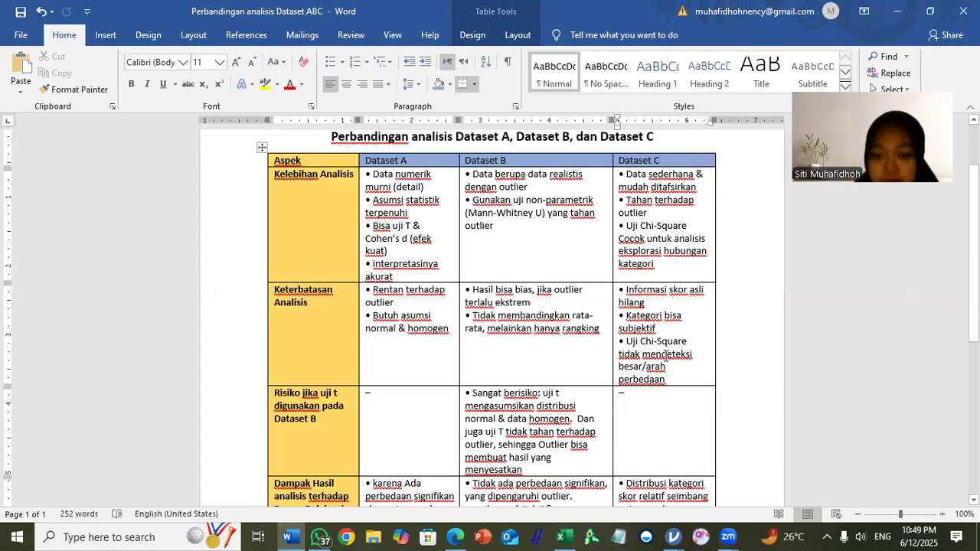
Step: Read the comparison table's row on the risk of using the t test on dataset B
scroll(664, 355, "down", 3)
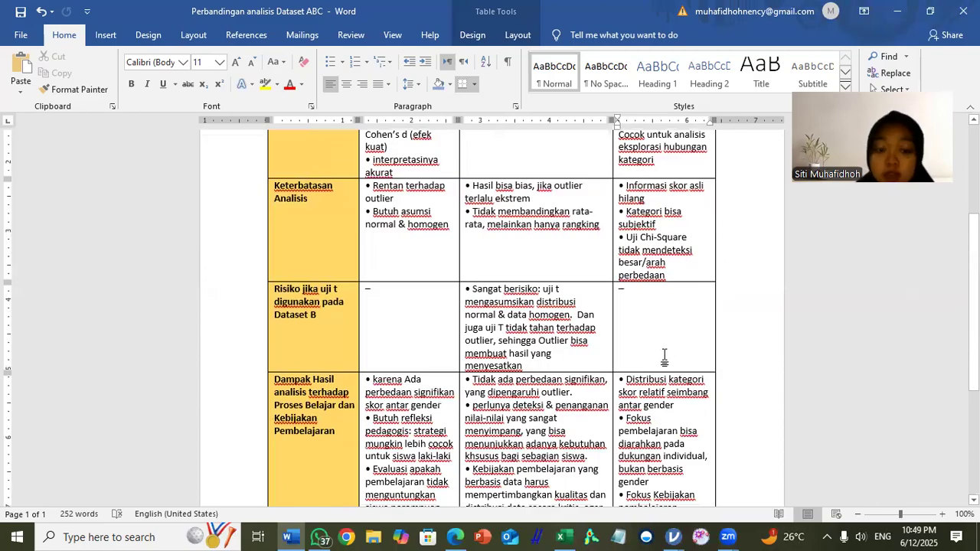
scroll(664, 354, "up", 3)
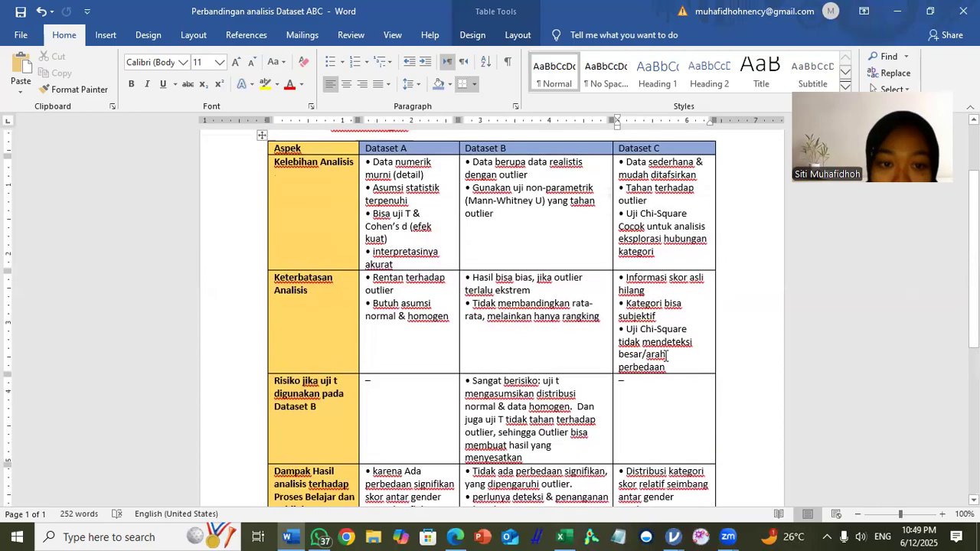
scroll(666, 355, "down", 4)
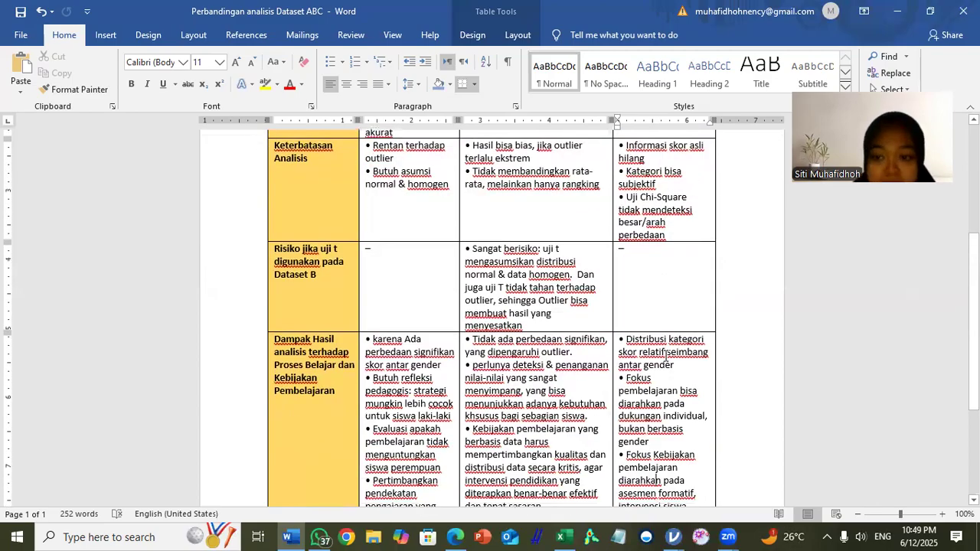
scroll(572, 291, "up", 3)
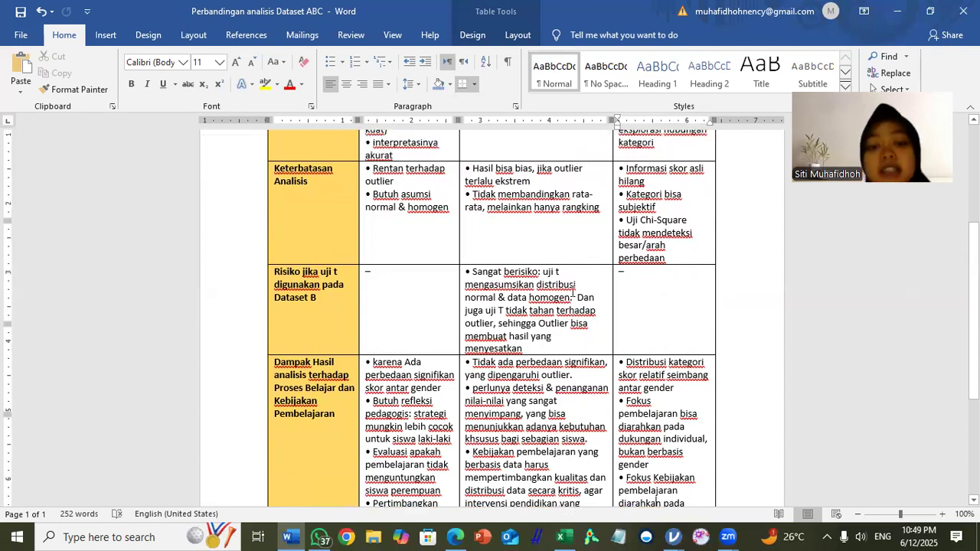
Step: Examine the comparison table's row on the impact of each dataset's results on learning and policy, and return to the document's beginning
scroll(572, 291, "down", 3)
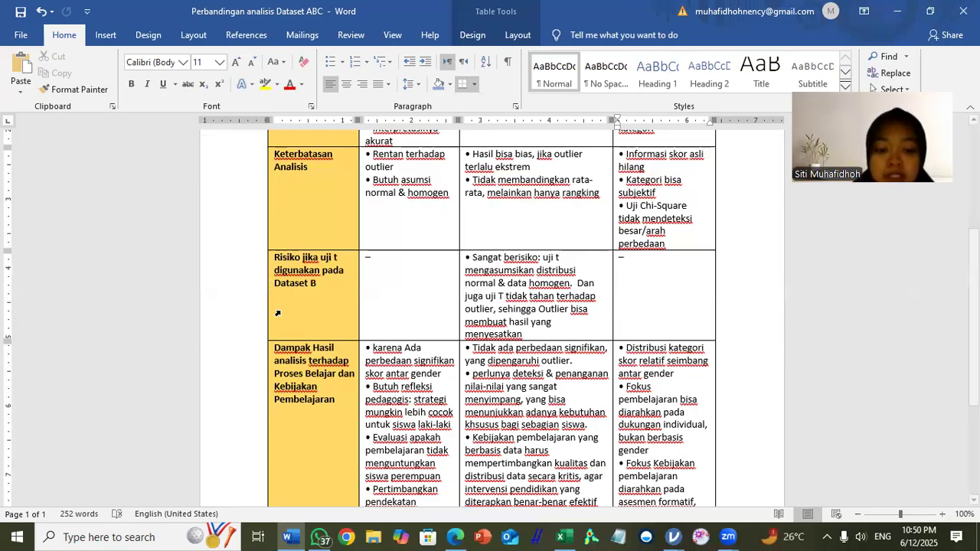
scroll(359, 336, "down", 1)
scroll(360, 334, "down", 1)
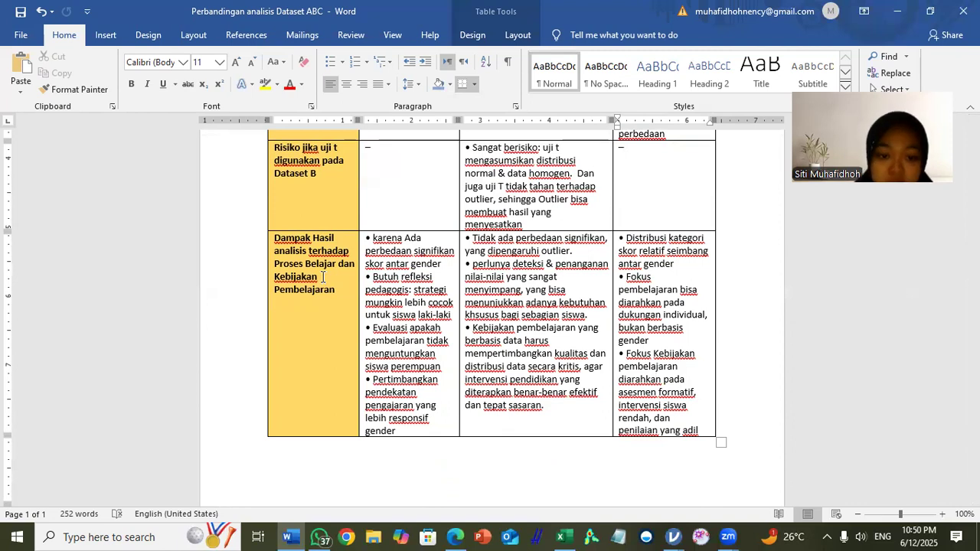
scroll(322, 280, "down", 1)
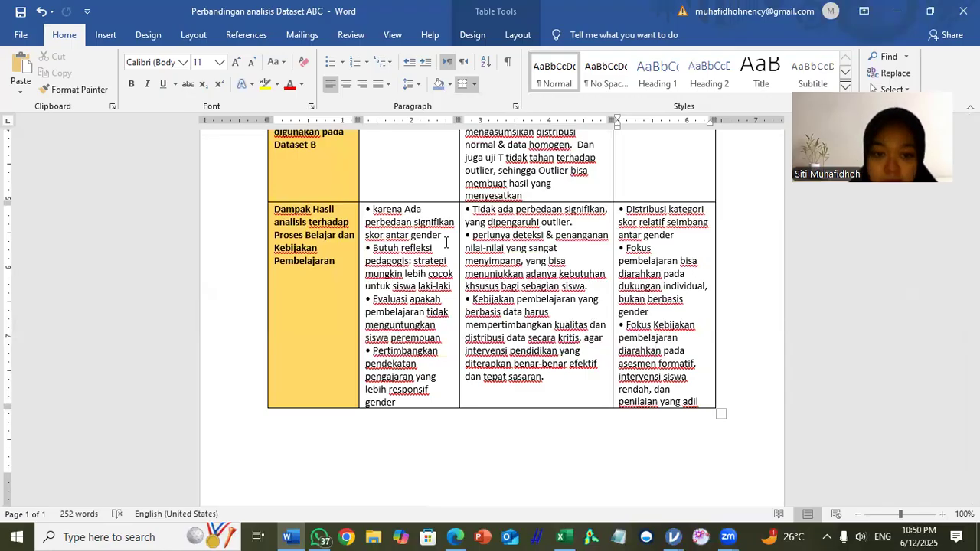
left_click(410, 263)
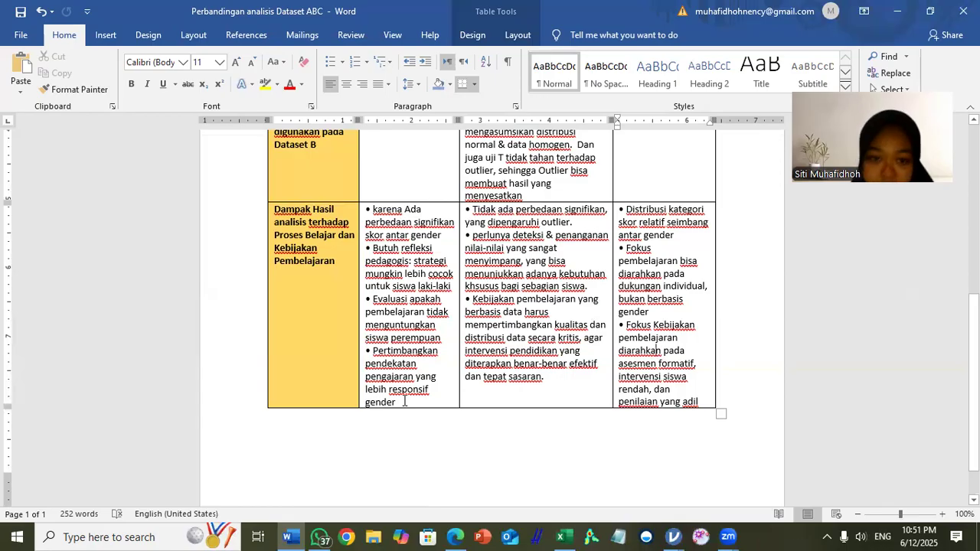
scroll(404, 401, "up", 1)
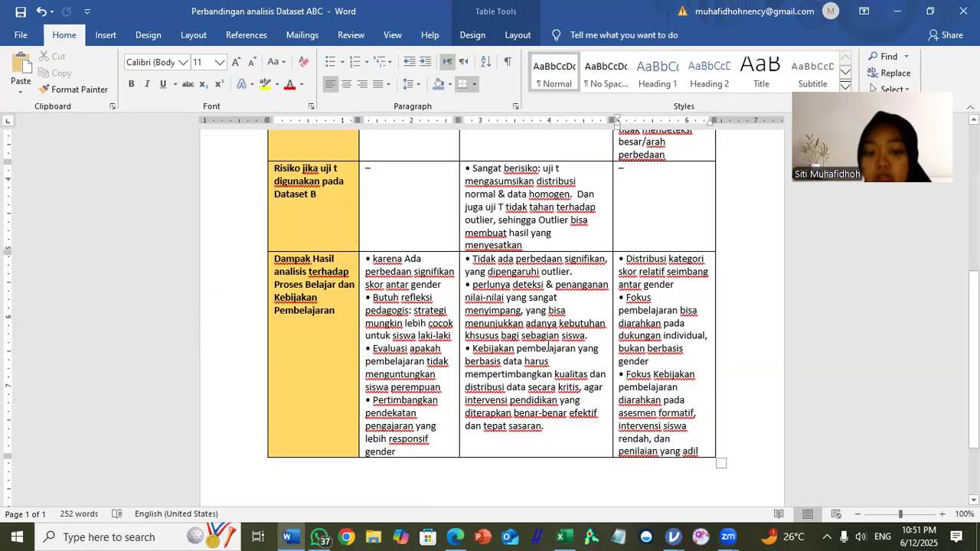
scroll(547, 346, "down", 1)
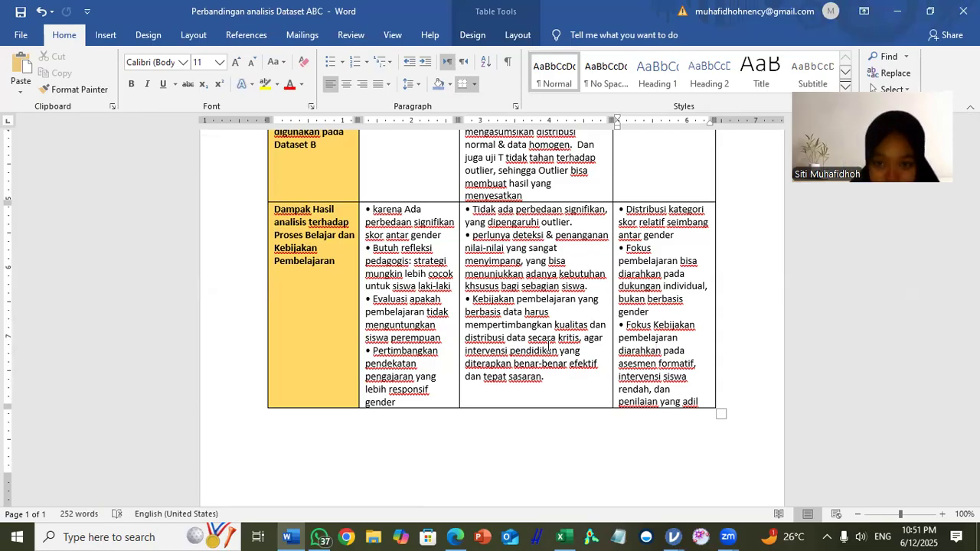
scroll(548, 346, "up", 2)
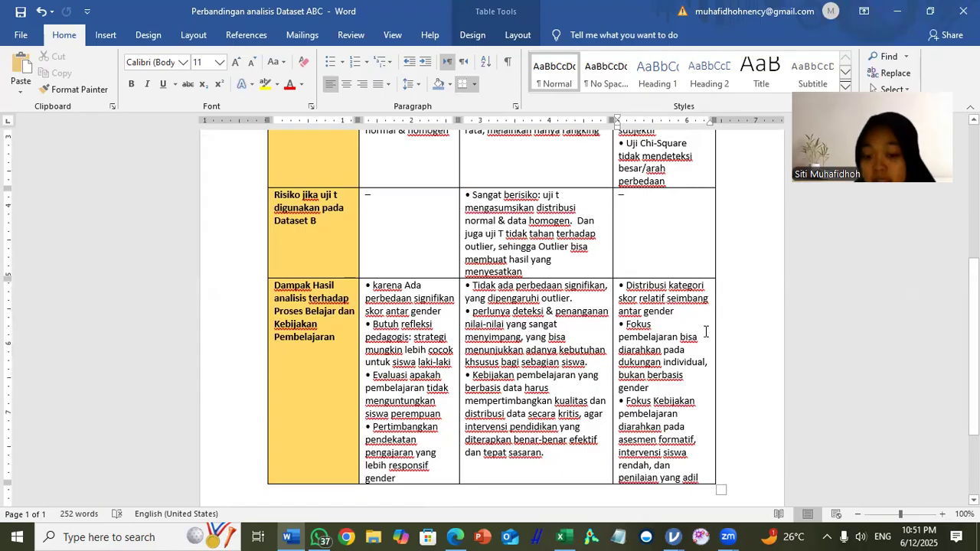
scroll(706, 332, "down", 2)
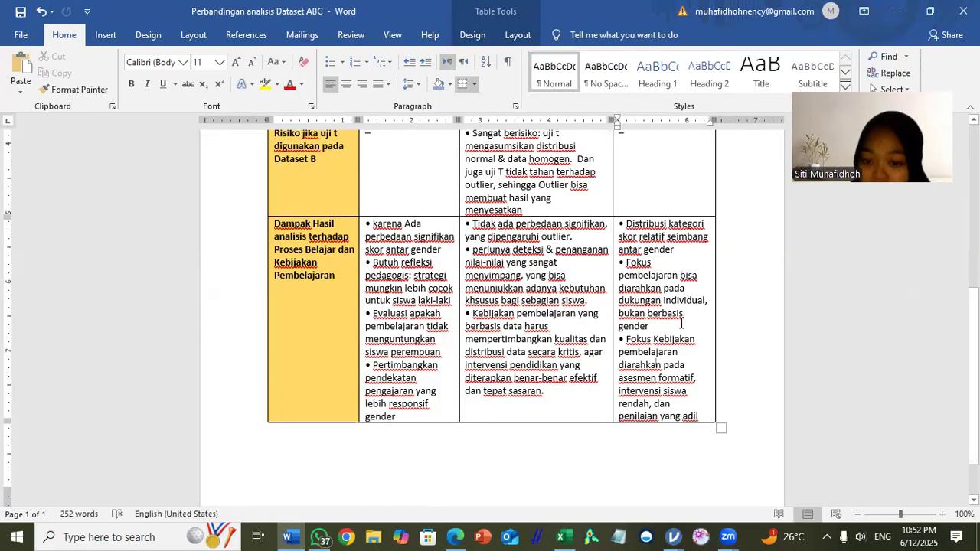
scroll(681, 323, "down", 2)
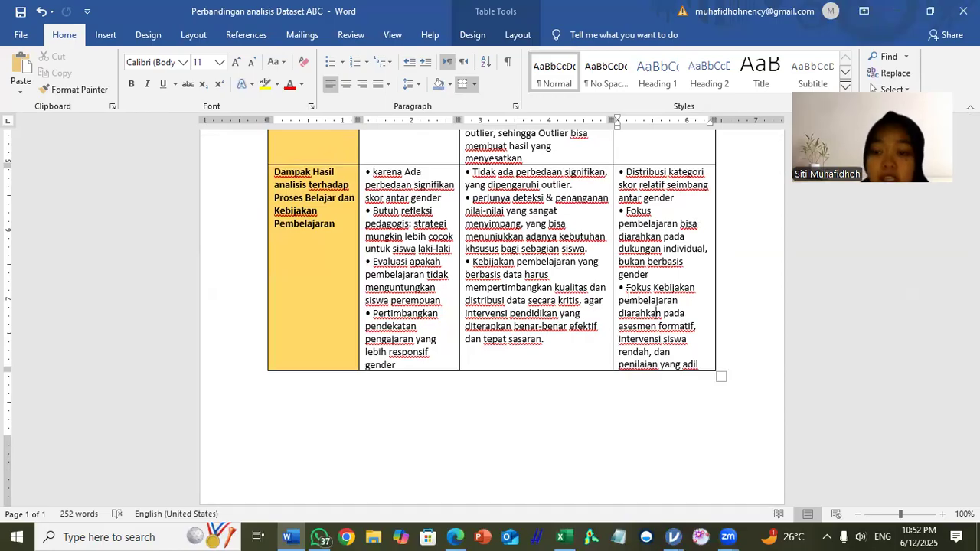
scroll(688, 350, "up", 1)
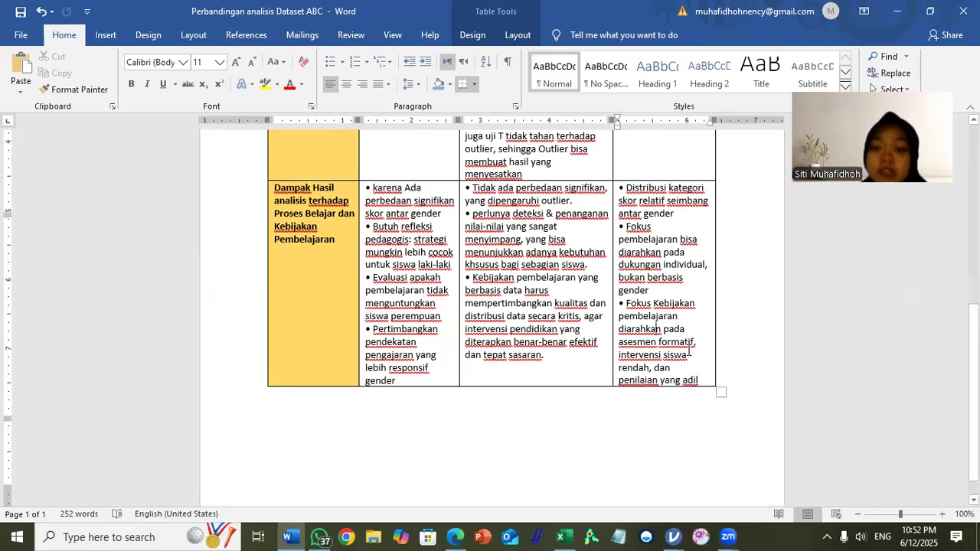
scroll(689, 350, "up", 10)
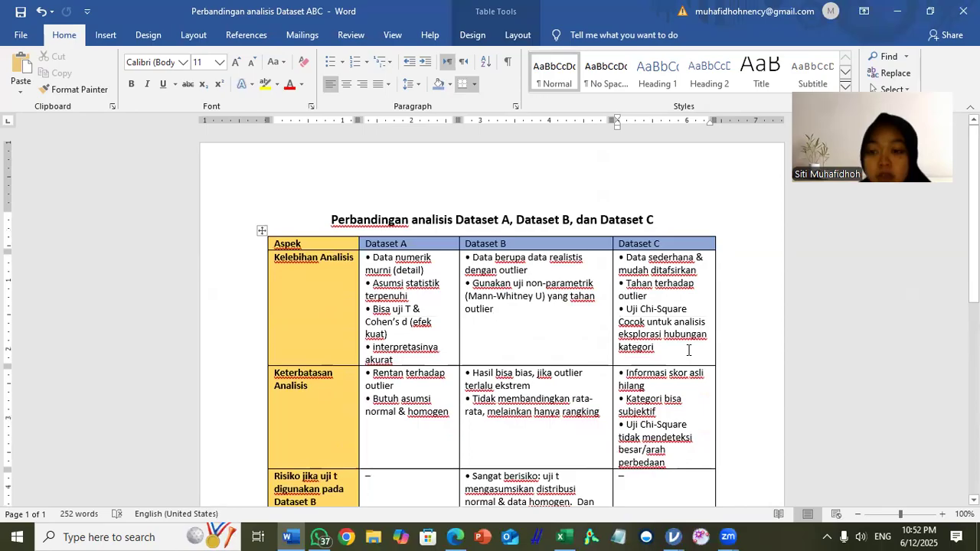